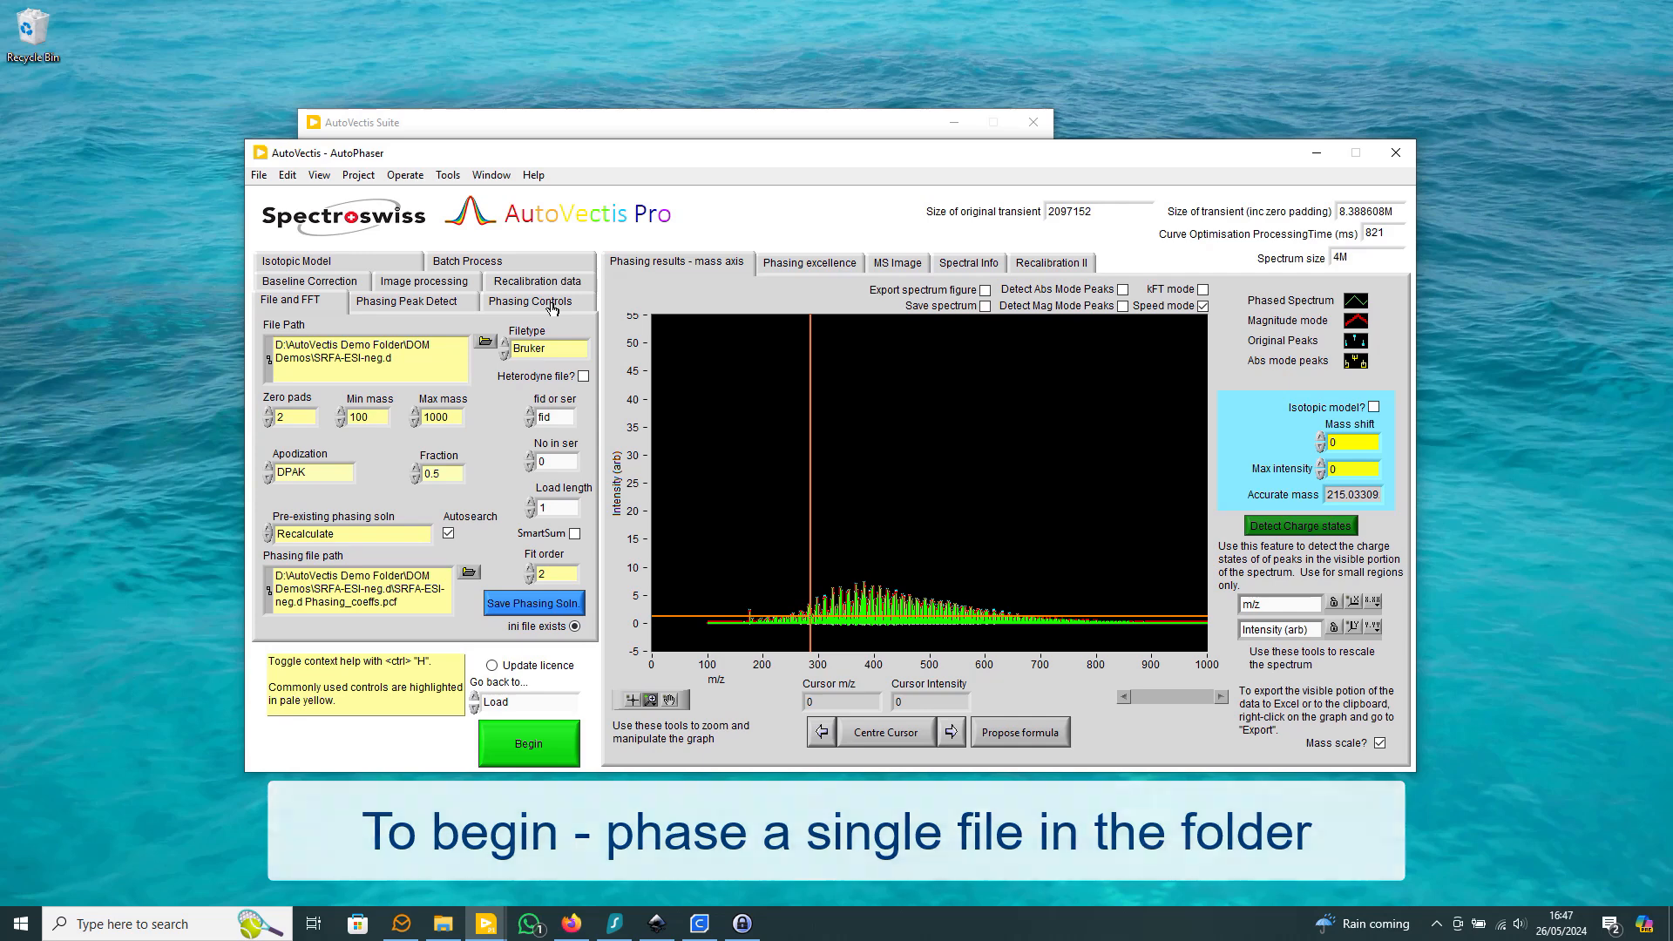
- Load the ESI_neg_DOM01.d data folder from DOM Demos\DOM batch as the input for phasing
click(486, 344)
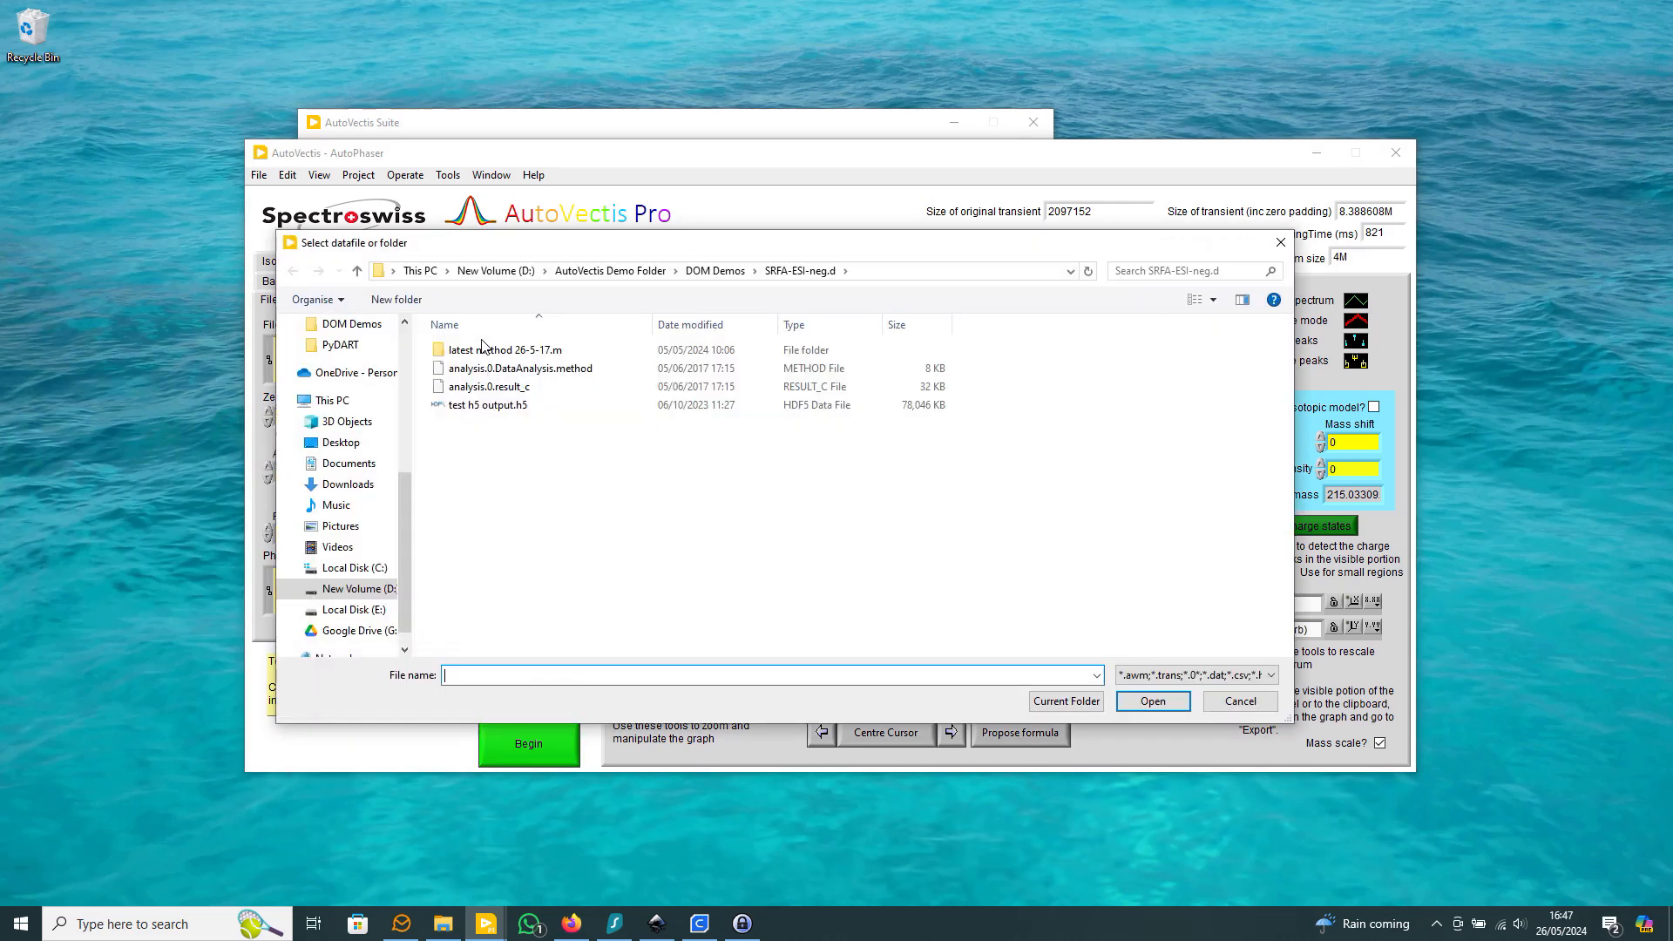
click(694, 272)
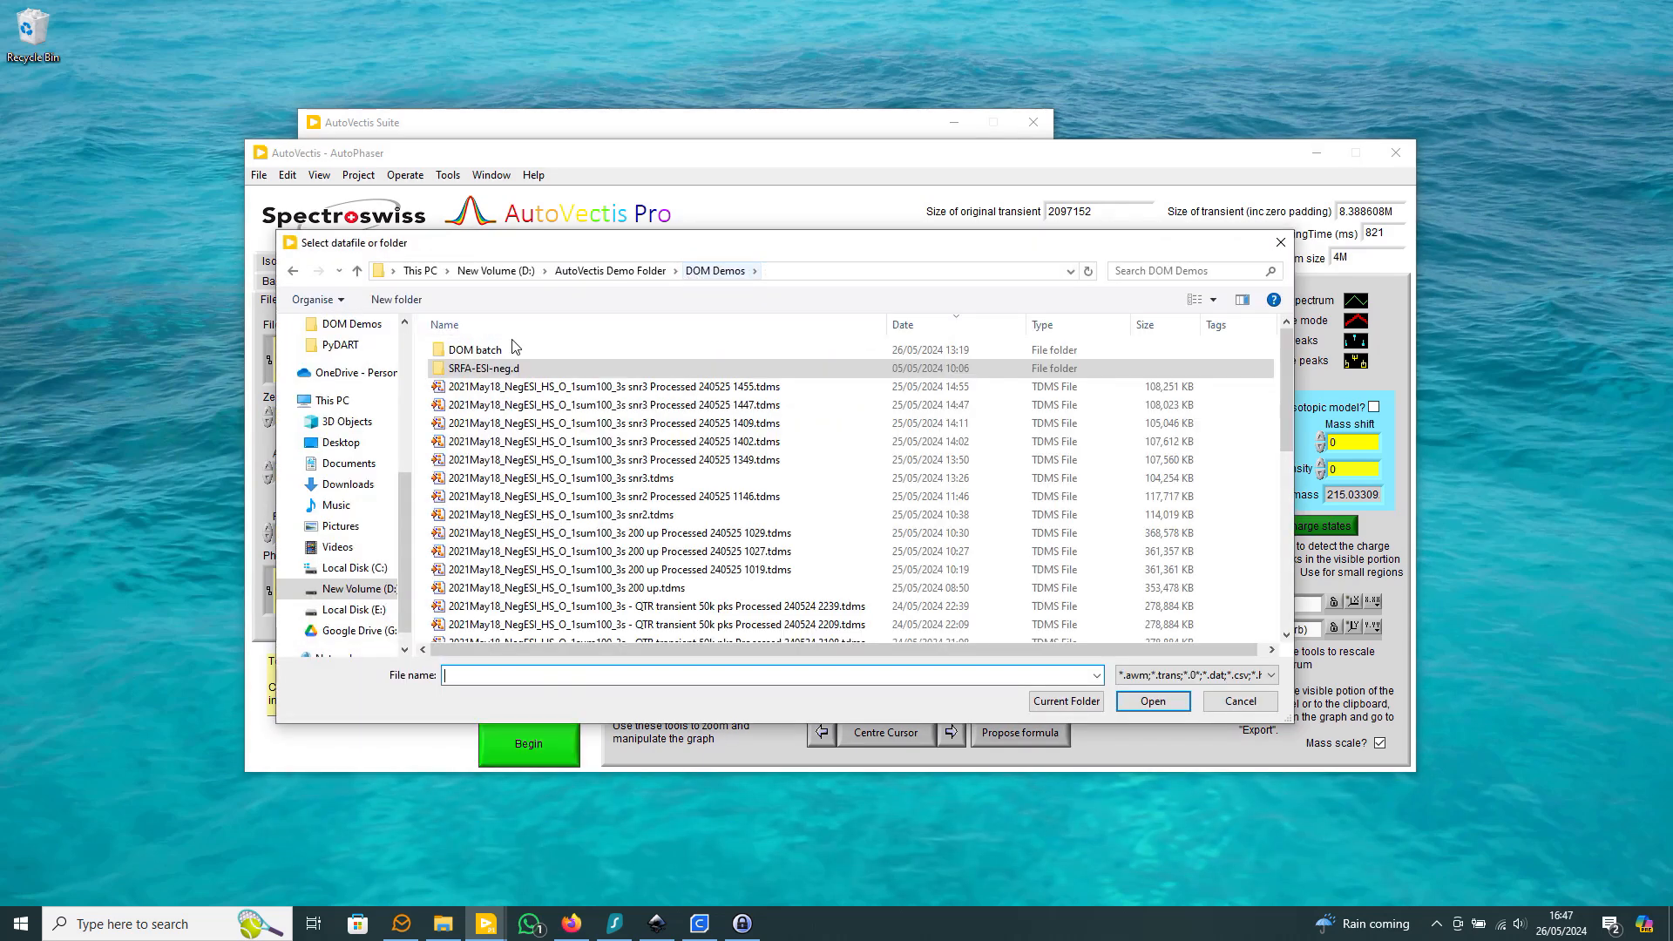
double_click(471, 352)
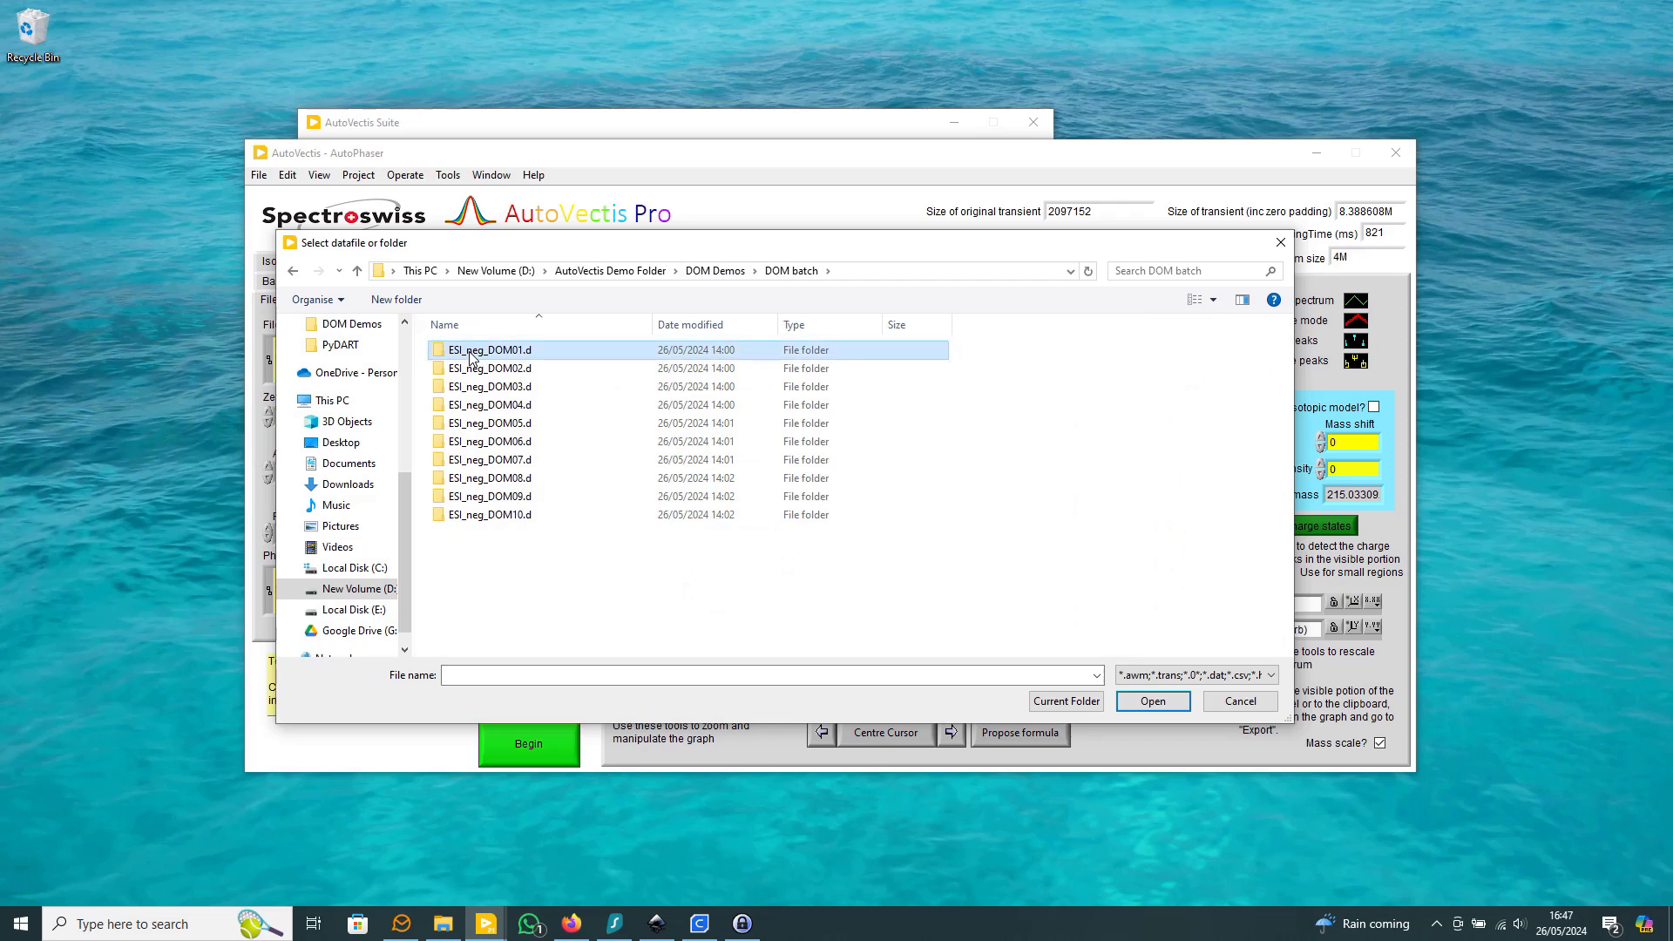
double_click(471, 351)
click(1065, 702)
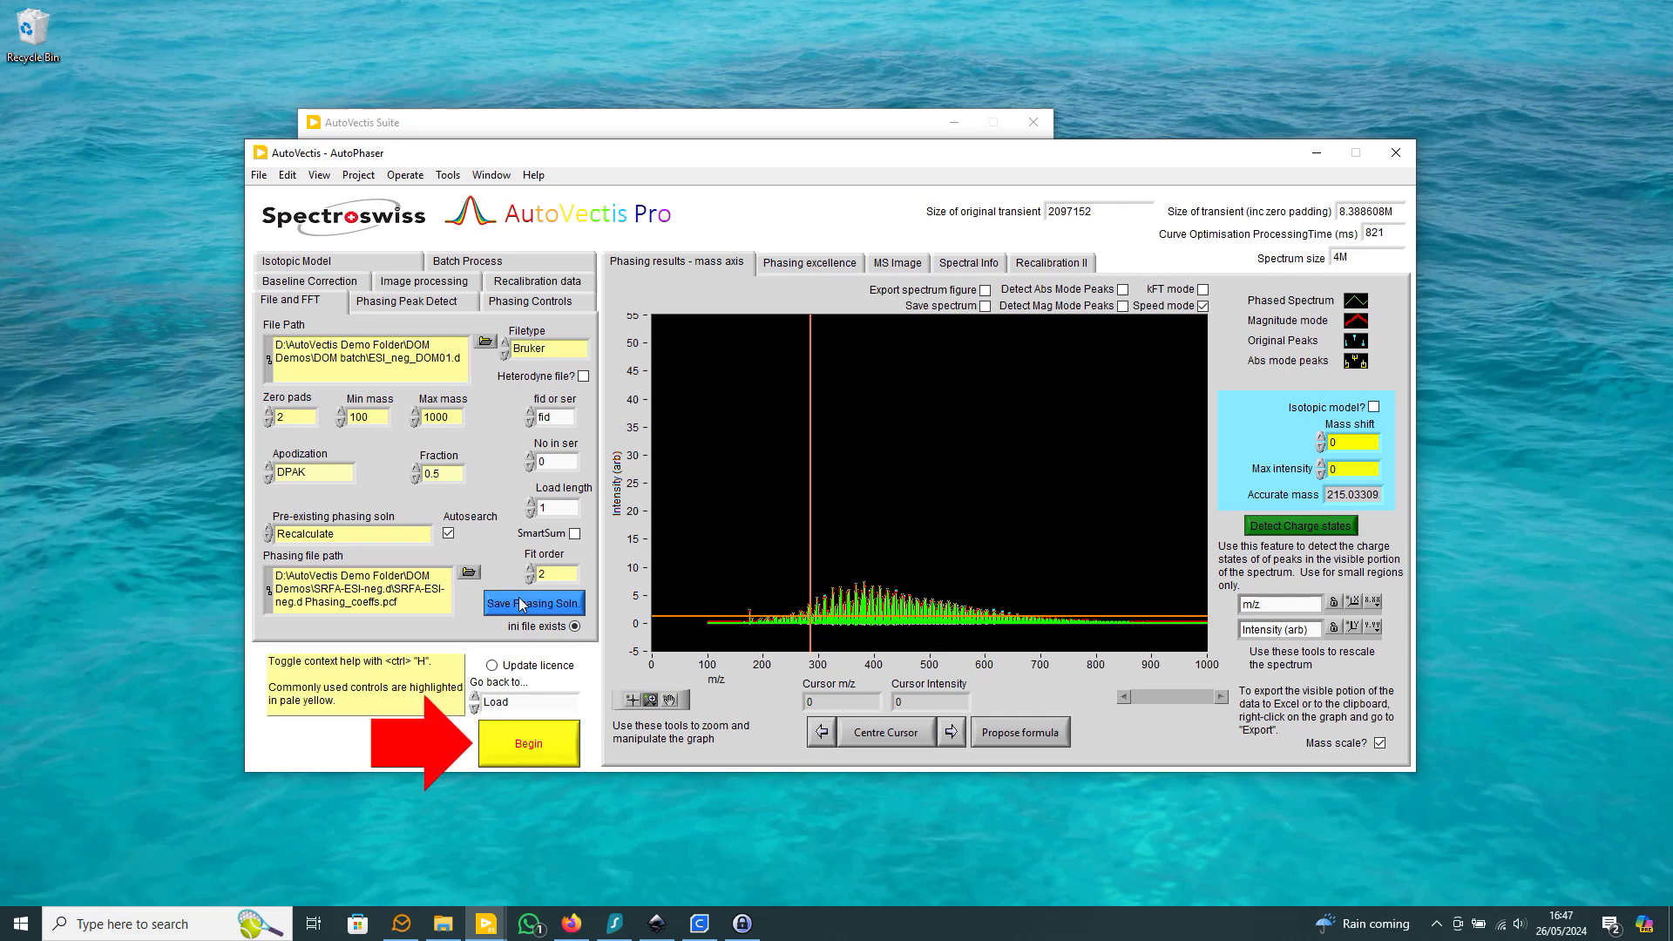
- Phase the ESI_neg_DOM01.d spectrum, accepting the pre-phasing peak definitions and the fitted calibration function
click(509, 747)
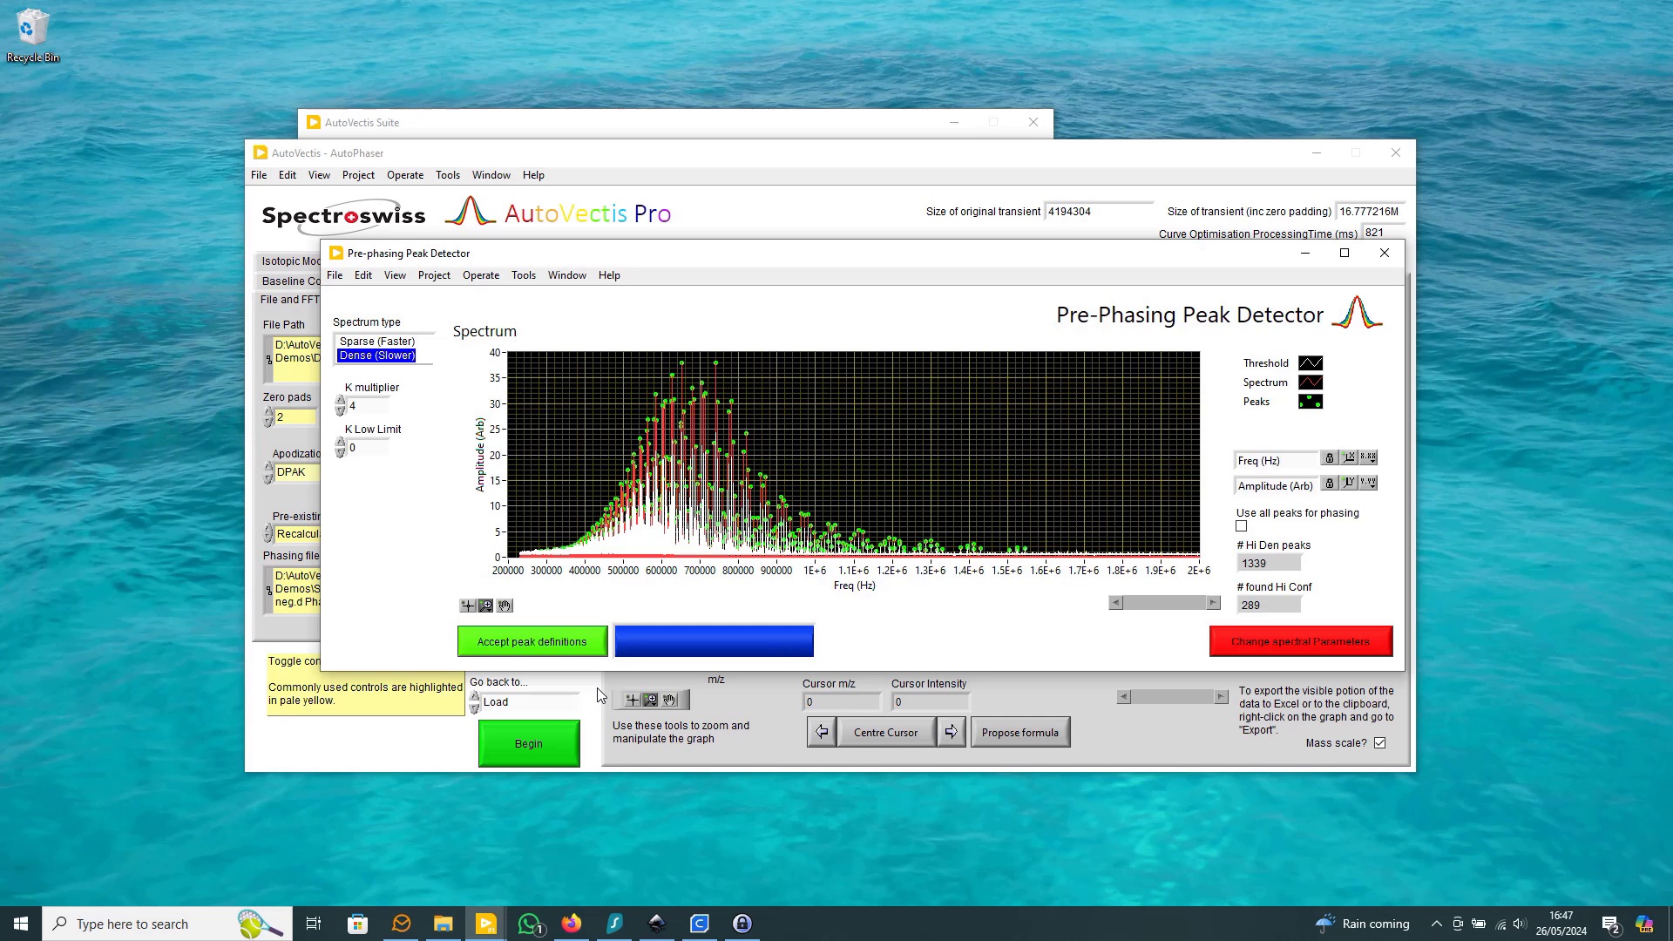
click(532, 642)
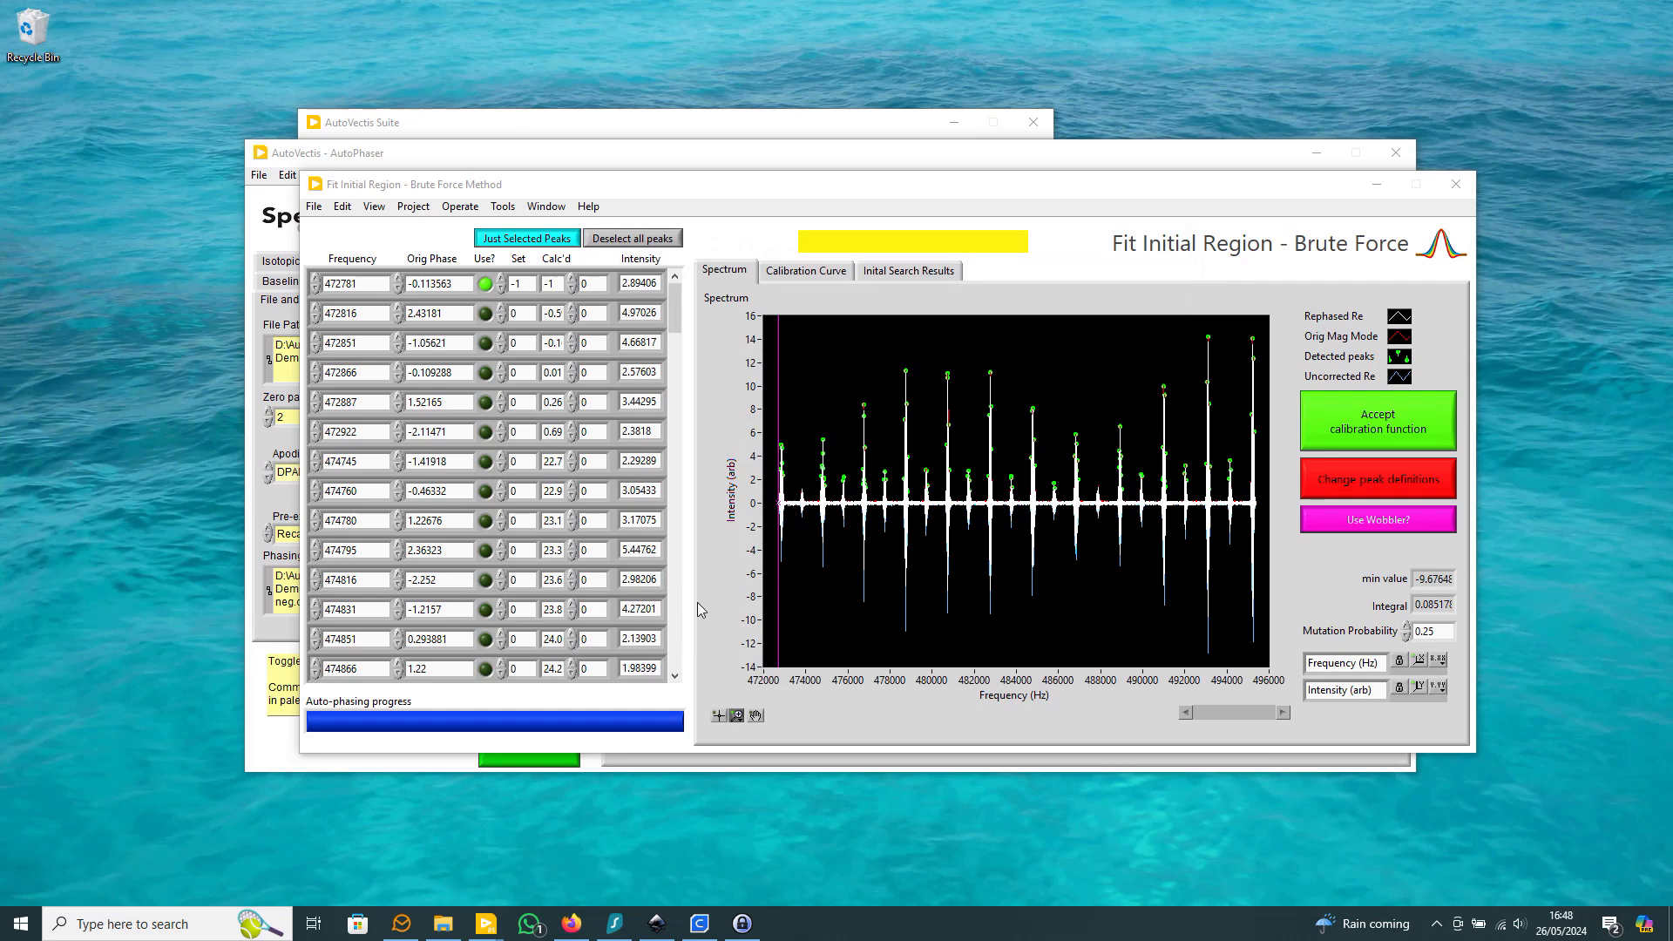
click(1384, 426)
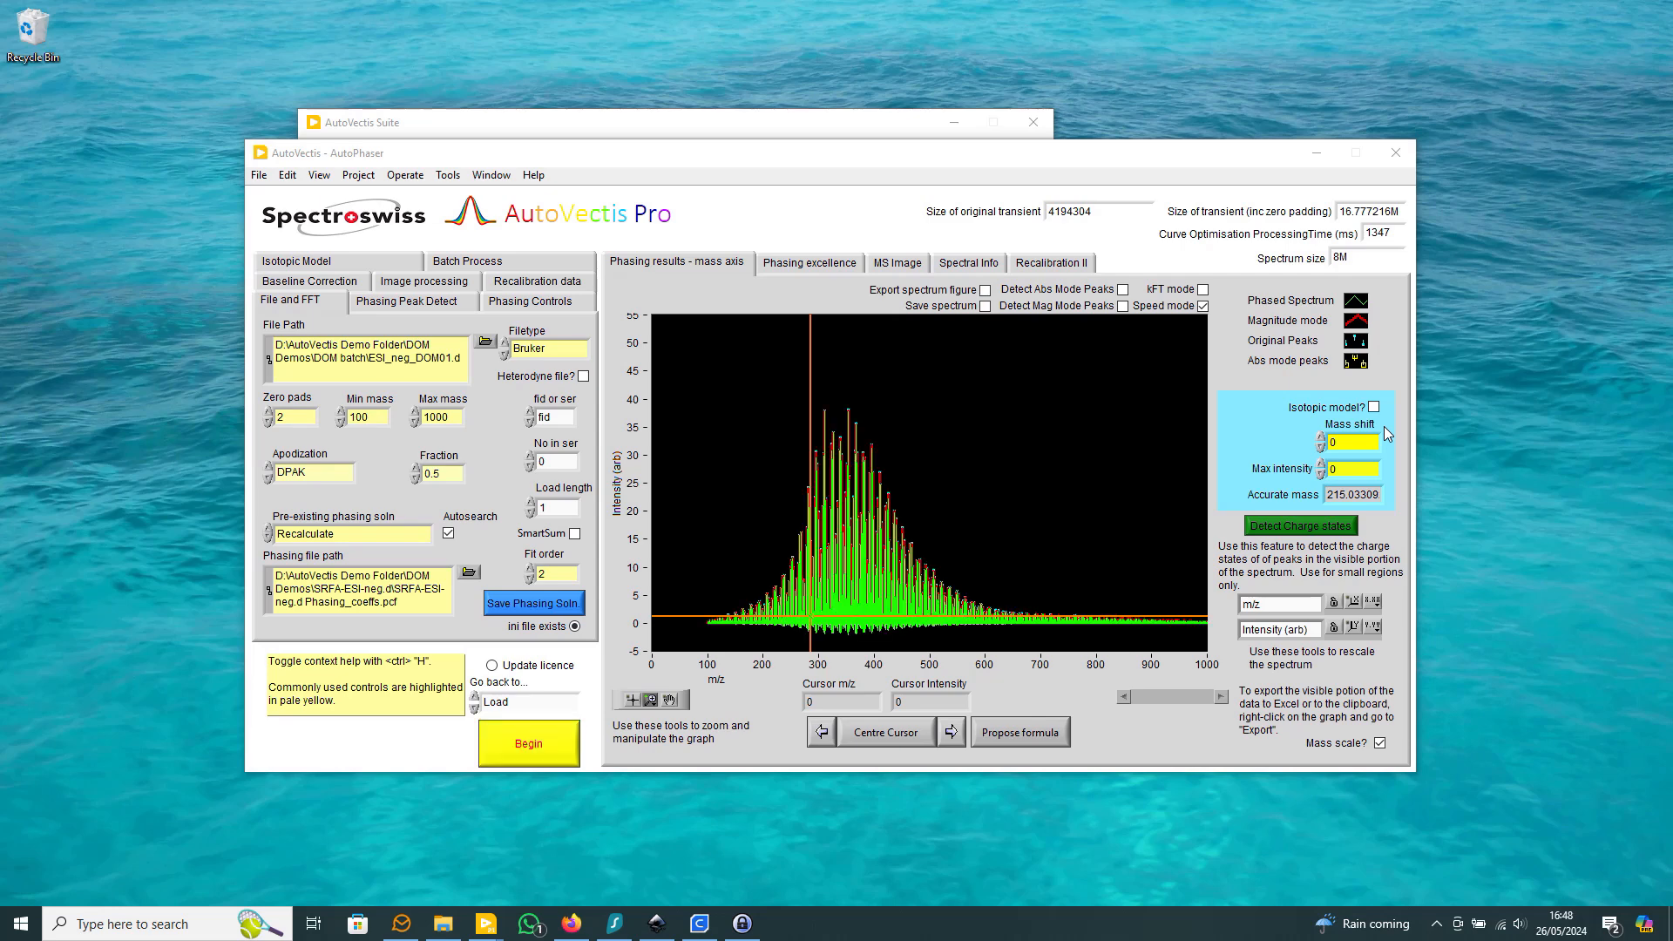
- Detect the absorption-mode peaks of the phased spectrum, accept them, and examine the peaks around m/z 395.1
click(1123, 291)
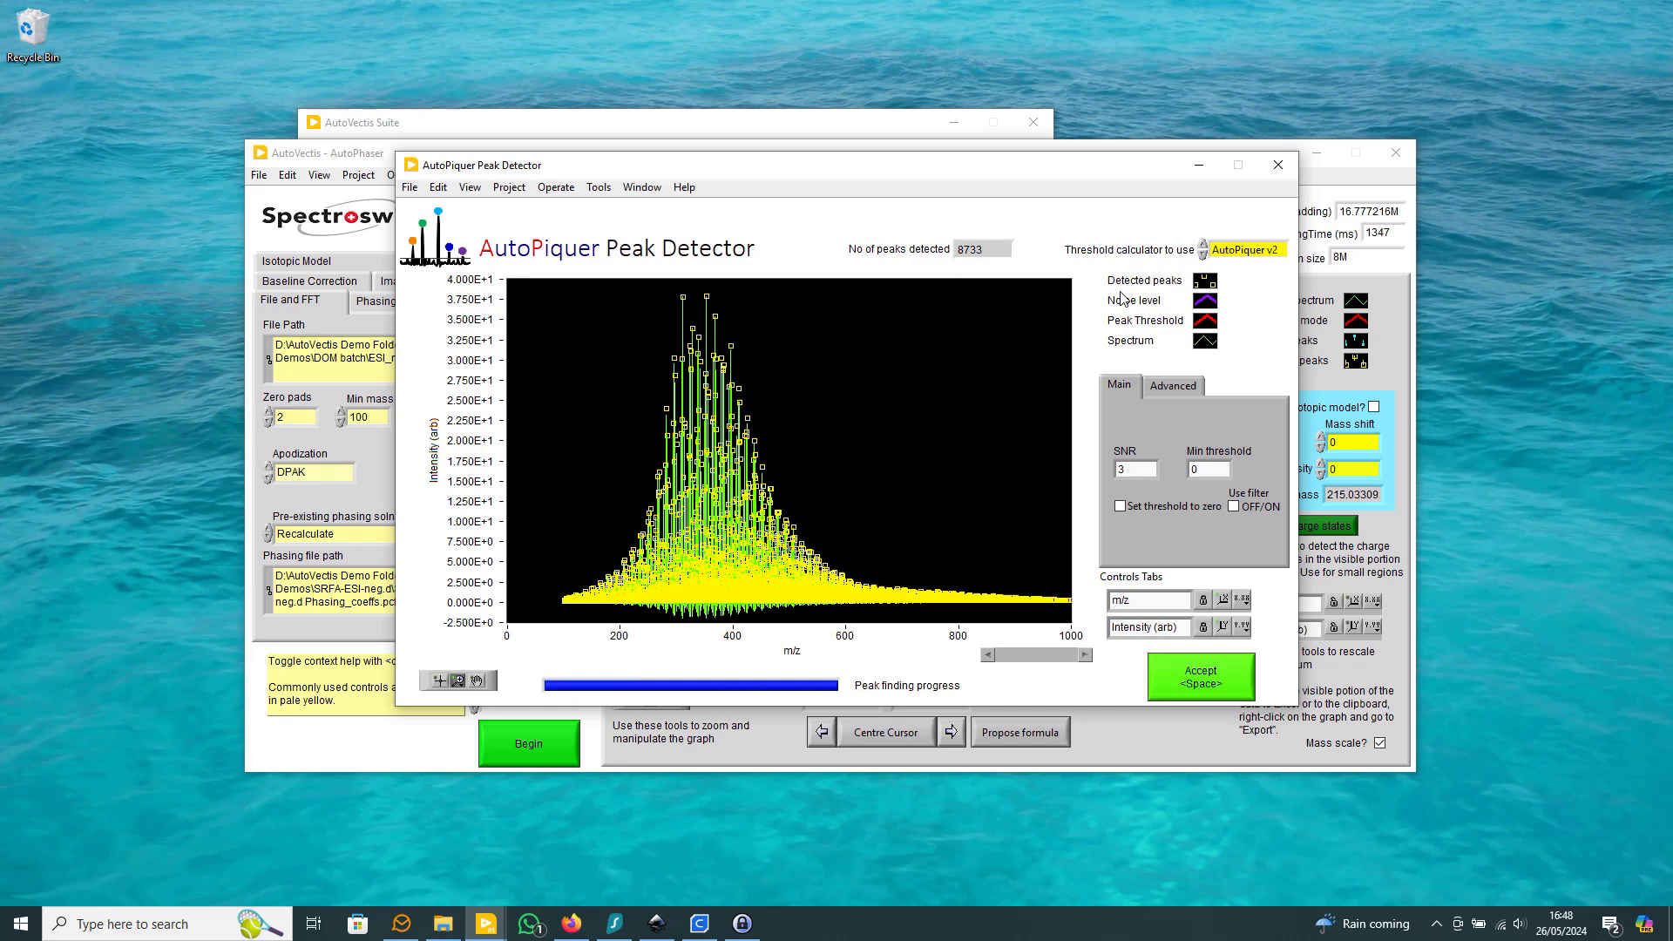
click(1183, 694)
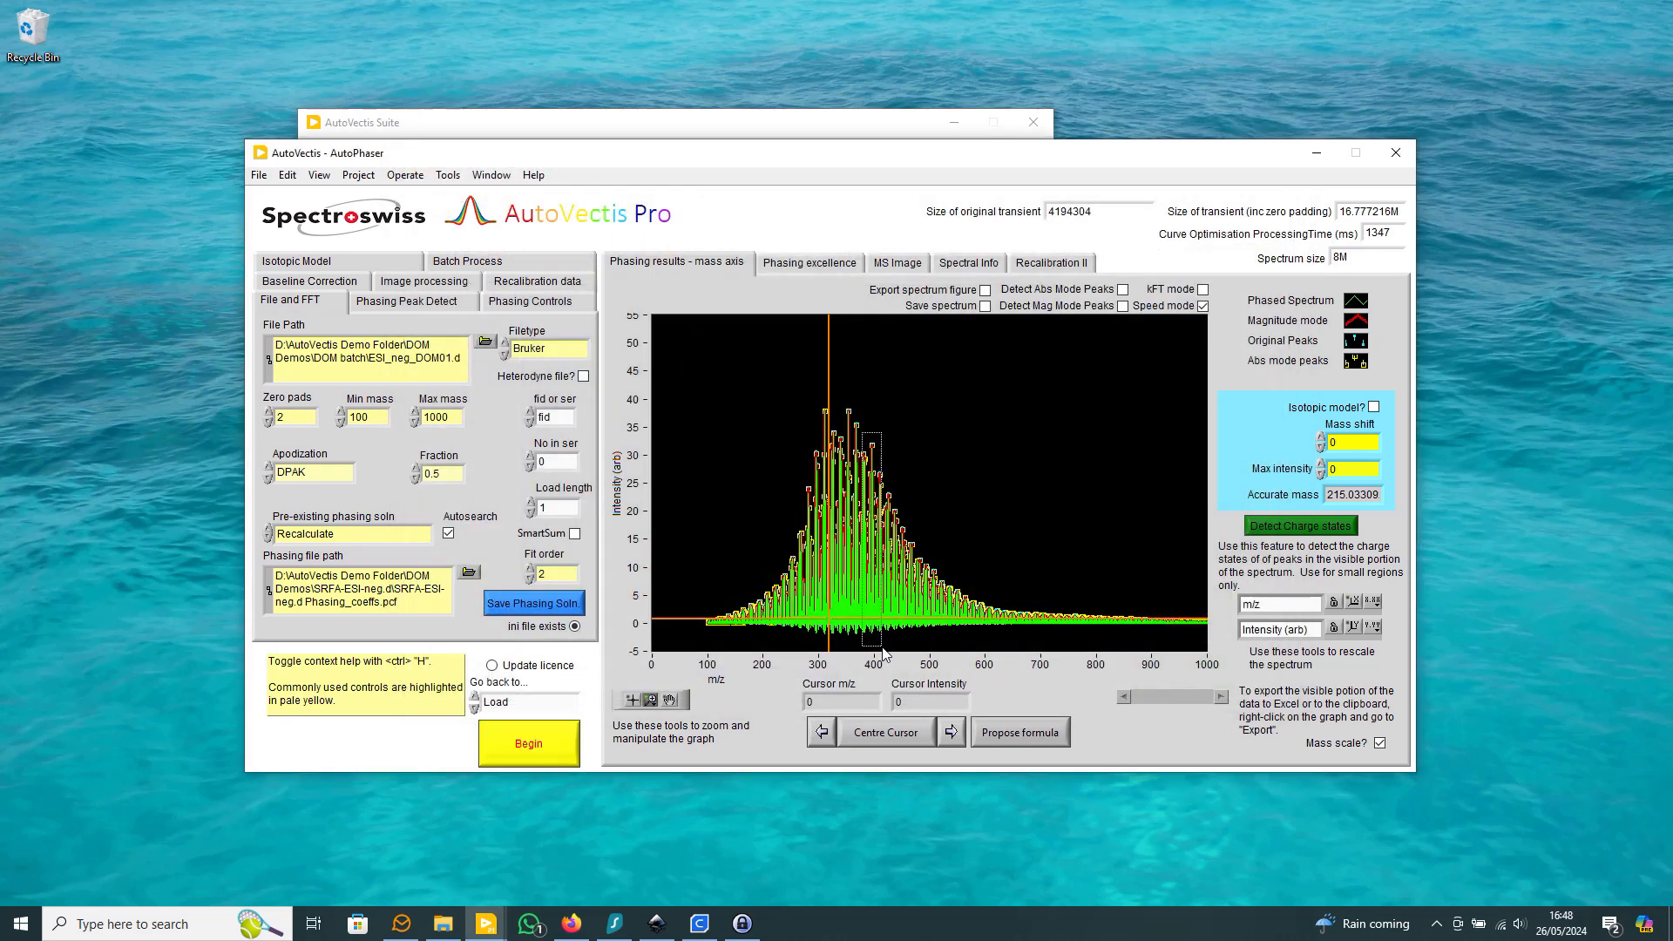
drag(883, 652, 882, 649)
click(650, 700)
click(735, 778)
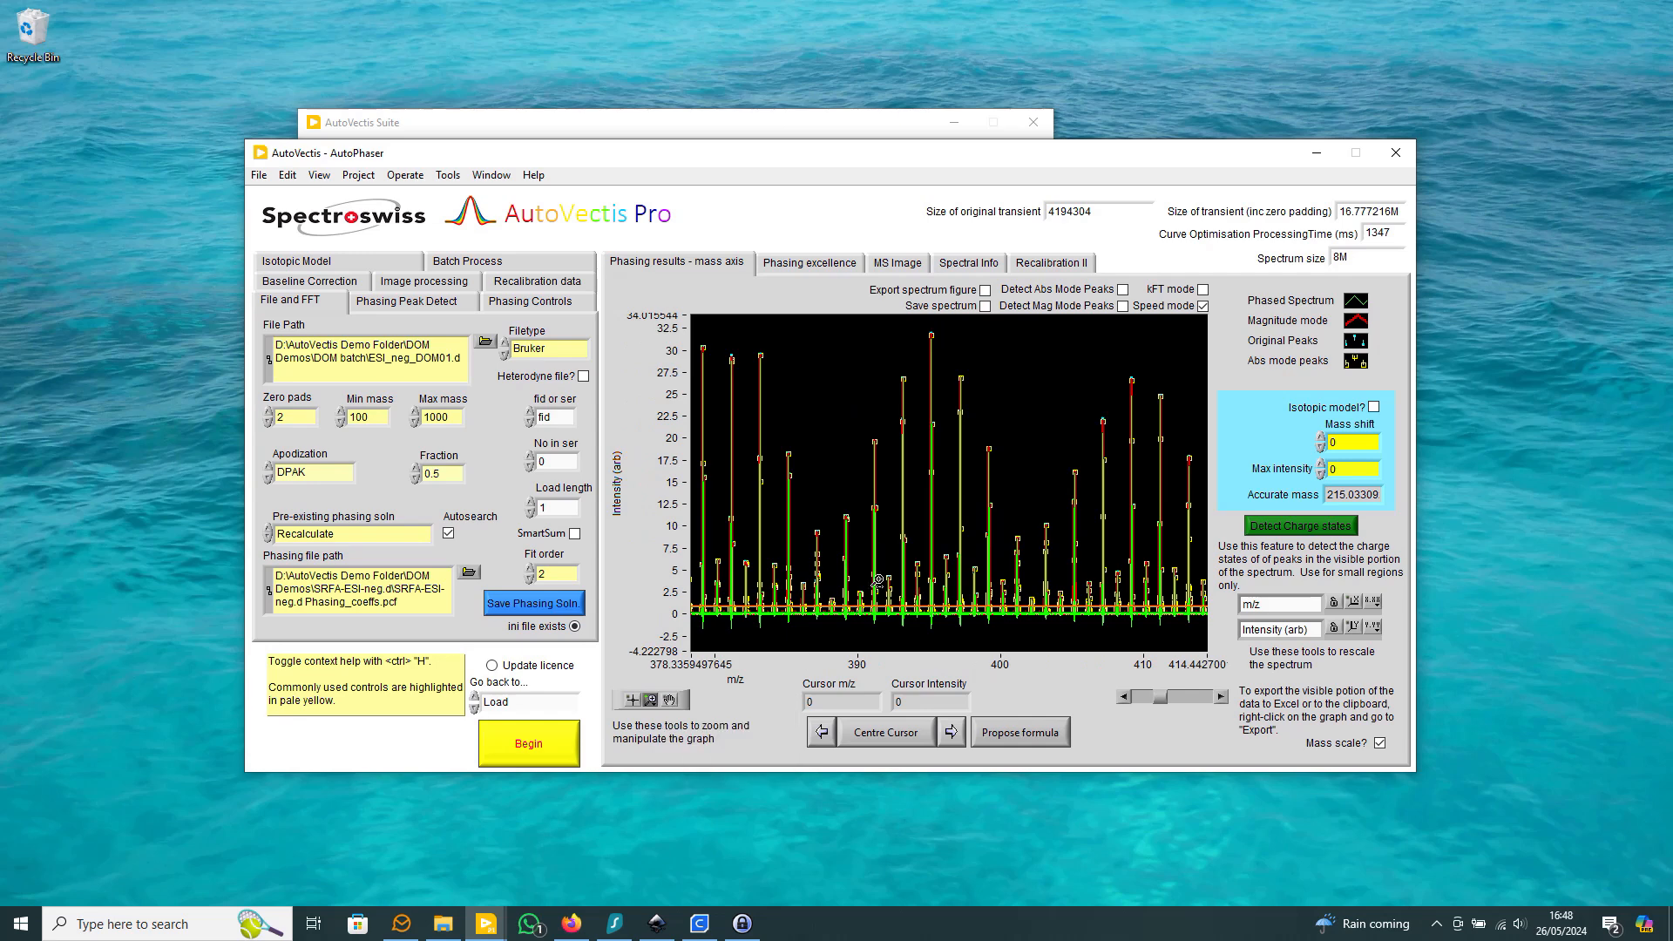
drag(906, 578, 1043, 575)
drag(836, 588, 1079, 573)
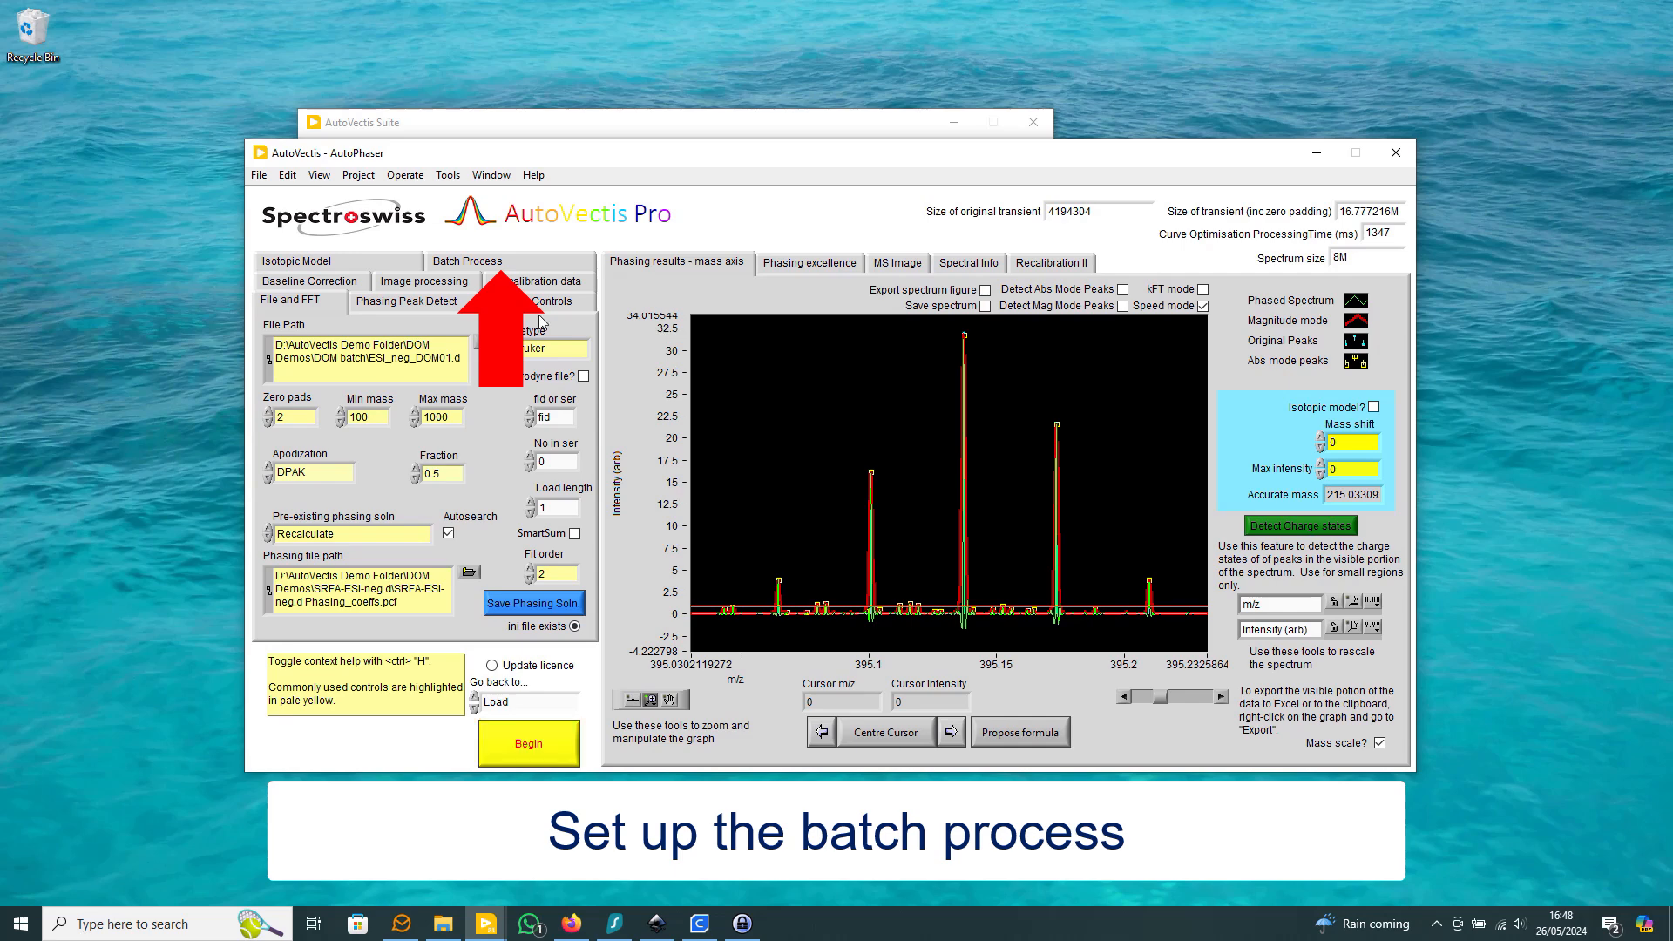
- Batch phase all files in the DOM batch folder and review the batch phasing success table
click(510, 266)
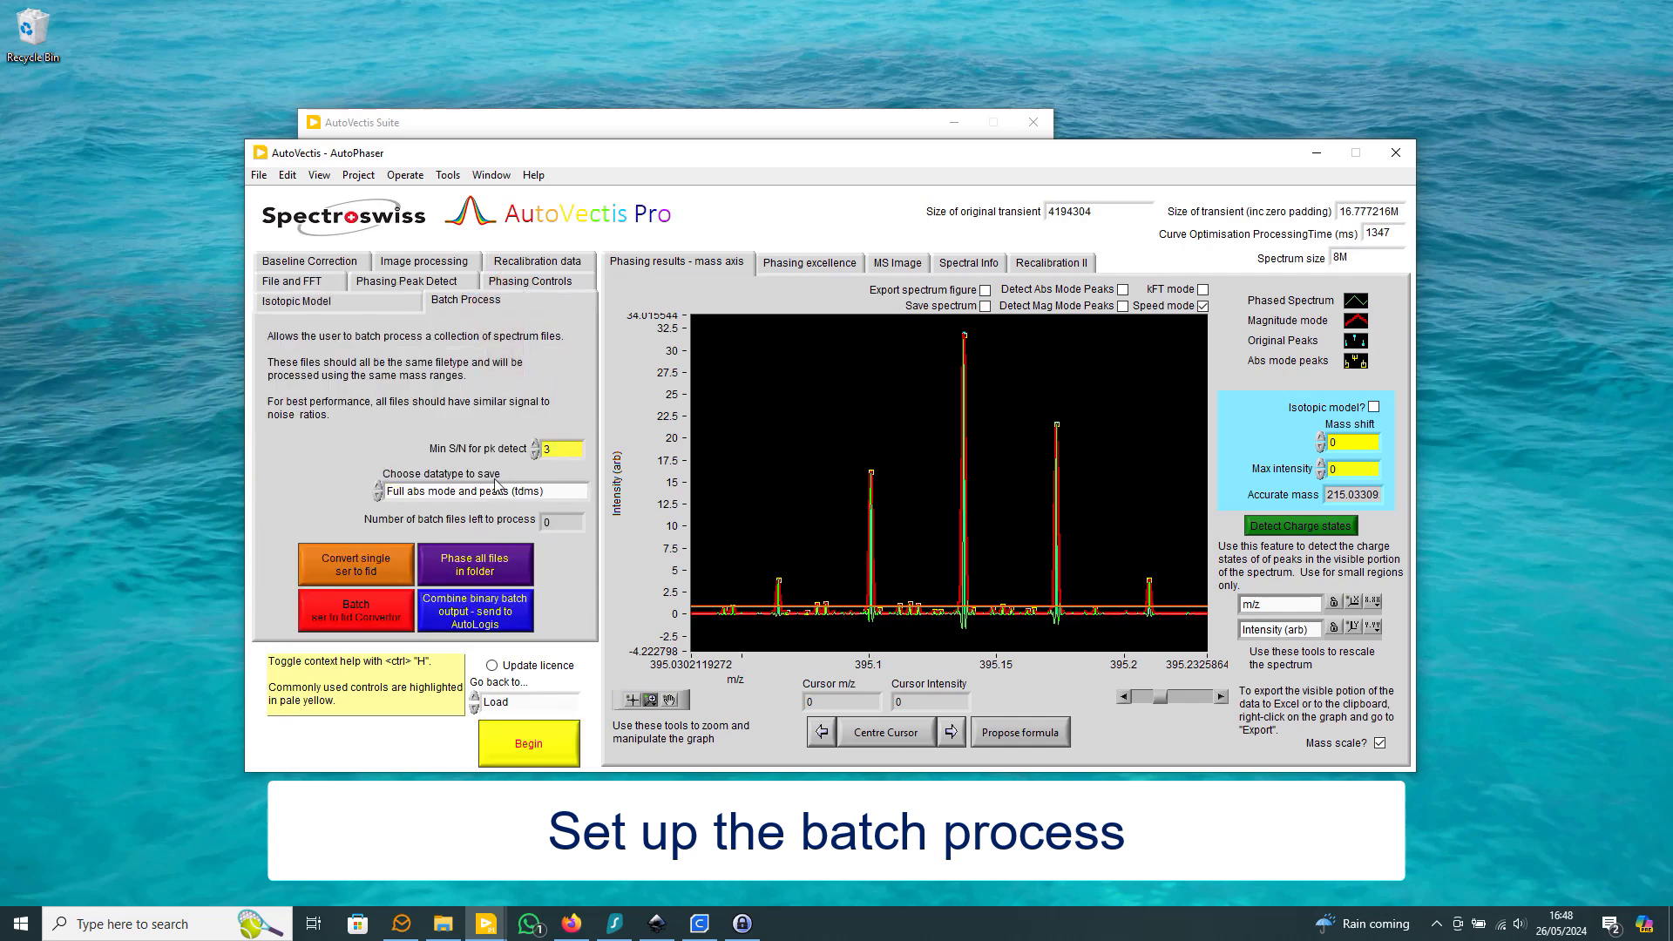
click(486, 570)
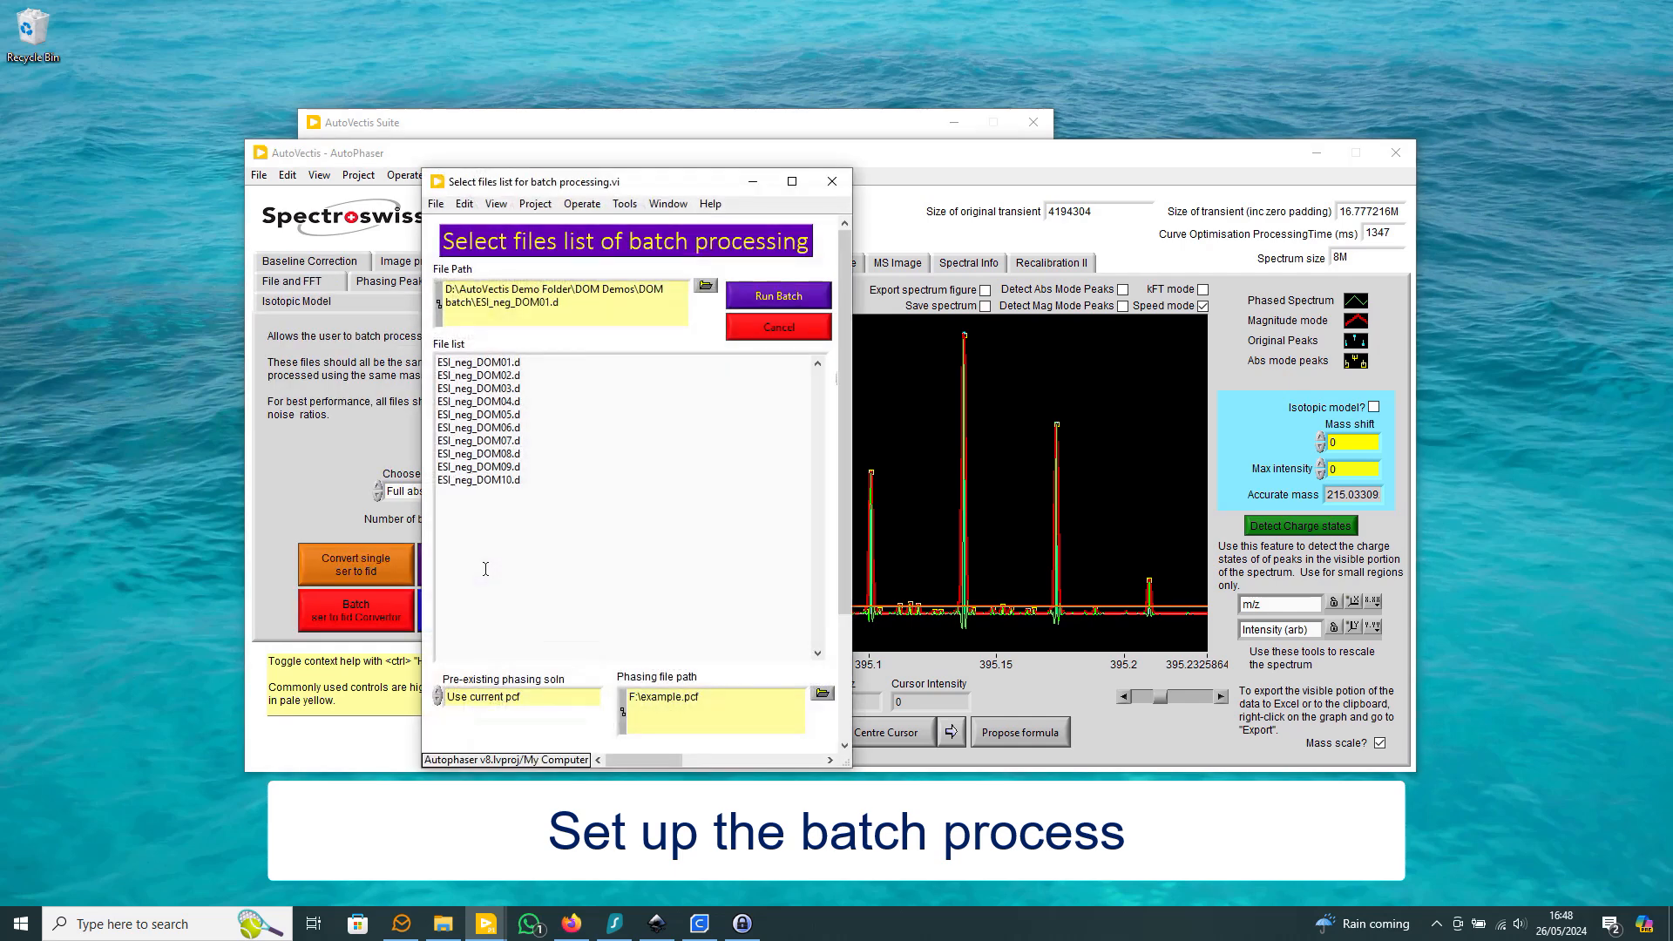
click(706, 286)
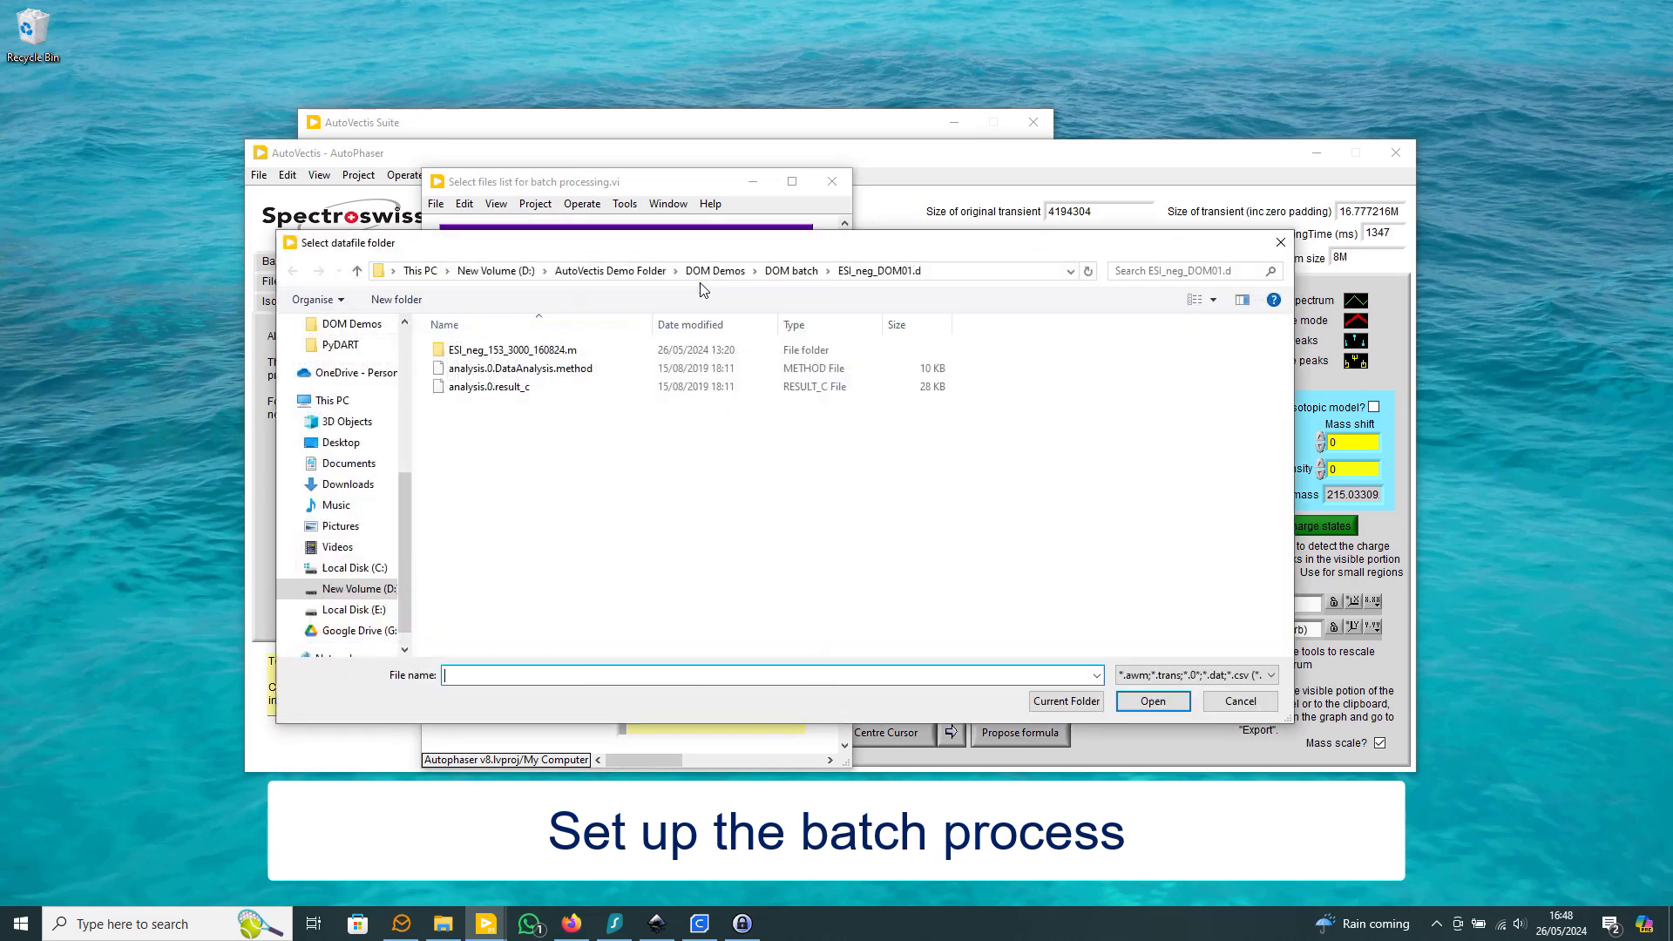
click(792, 271)
click(1072, 704)
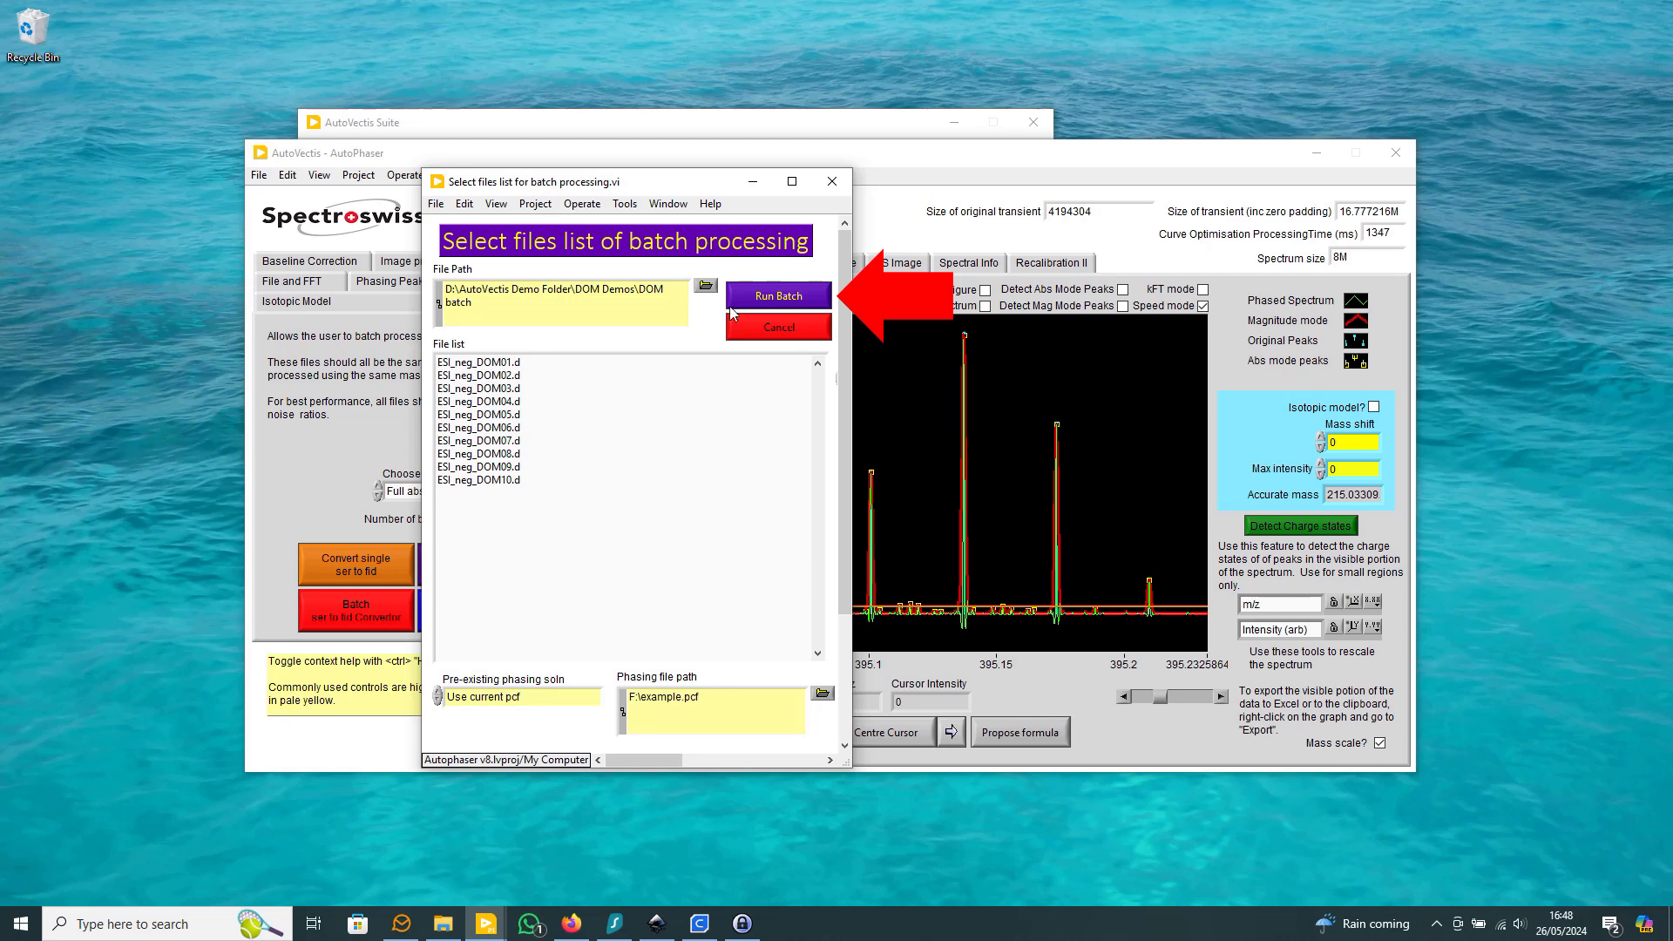
click(757, 297)
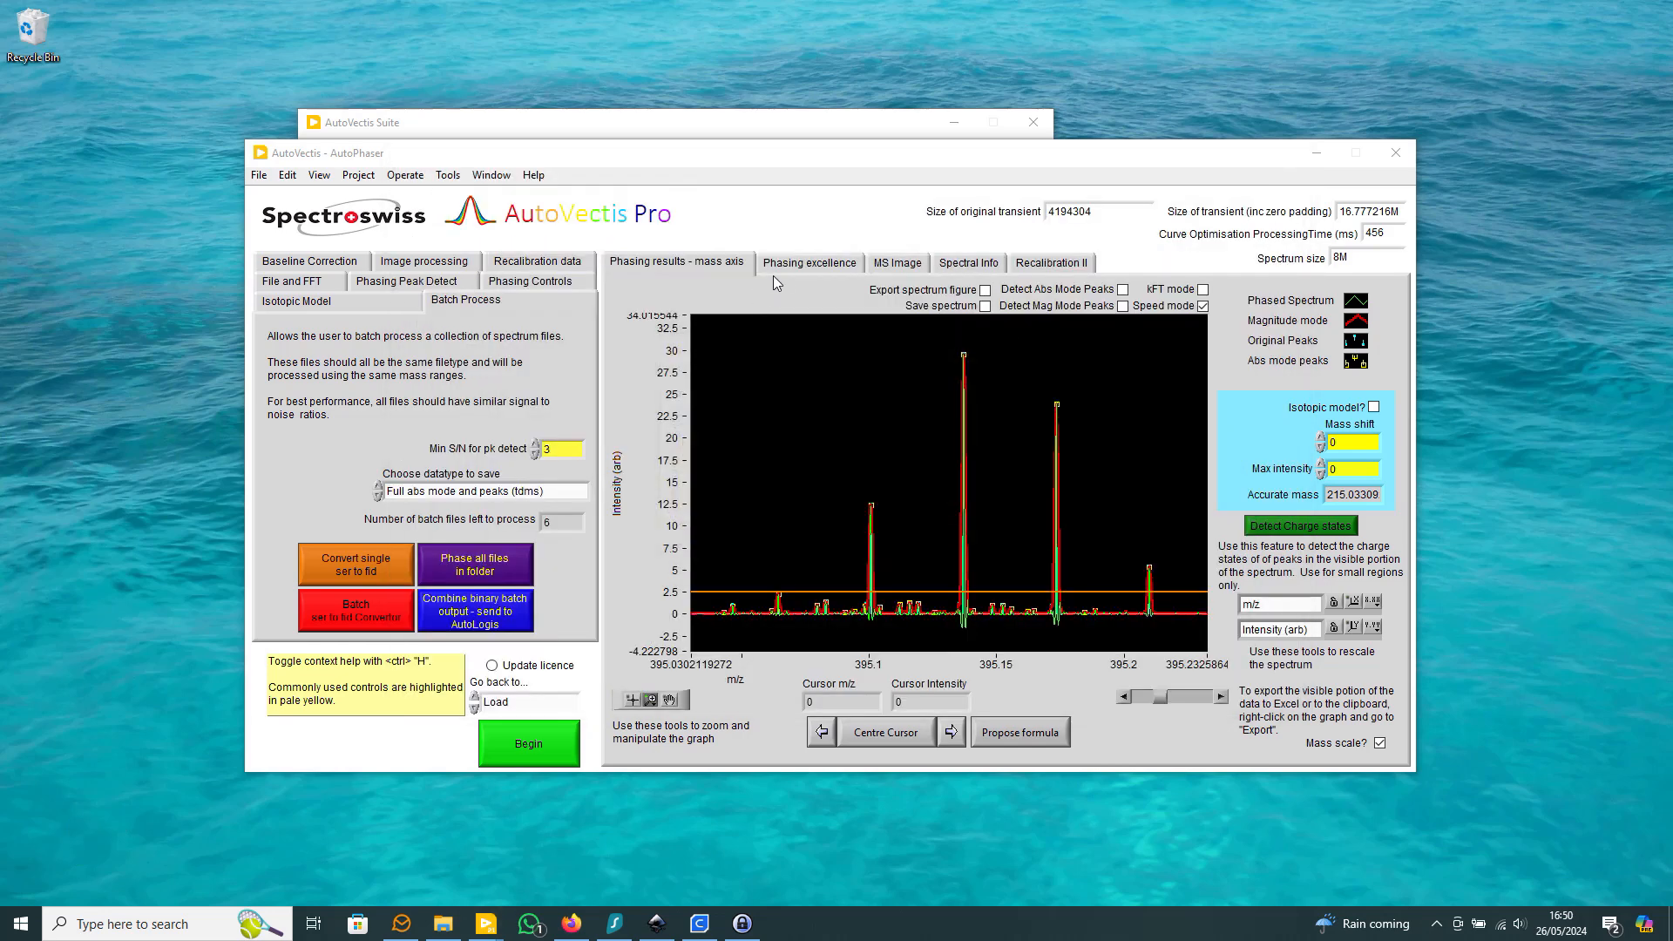
click(844, 268)
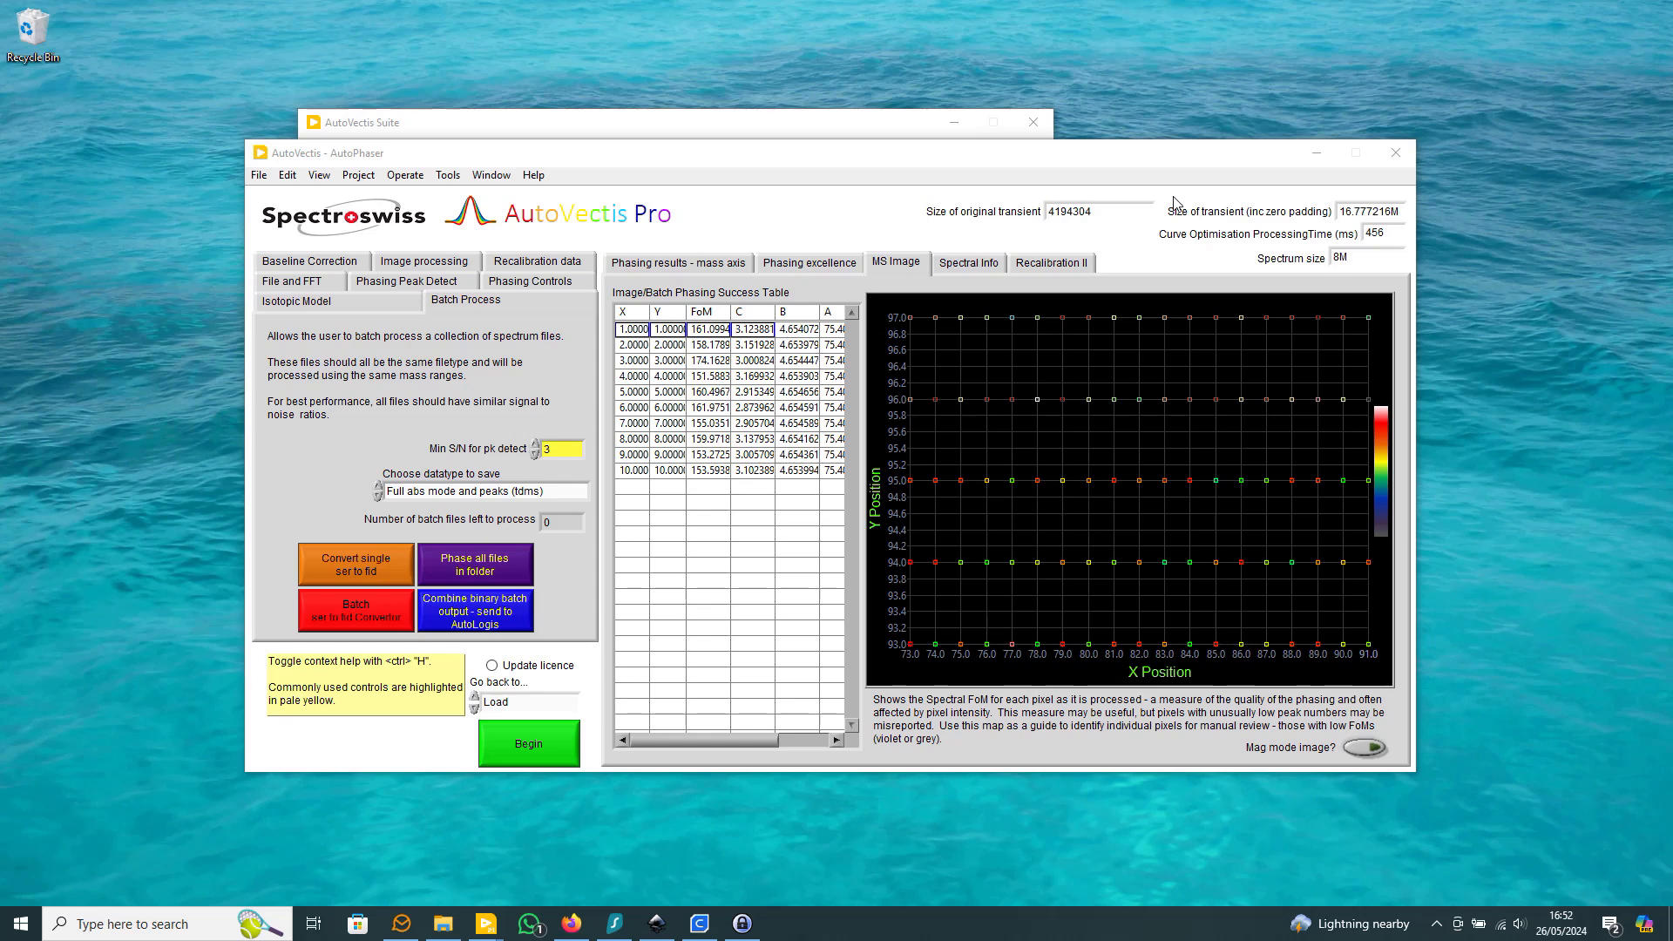
- Close AutoPhaser and switch to AutoLogis to open its batch recalibration tool
click(1395, 152)
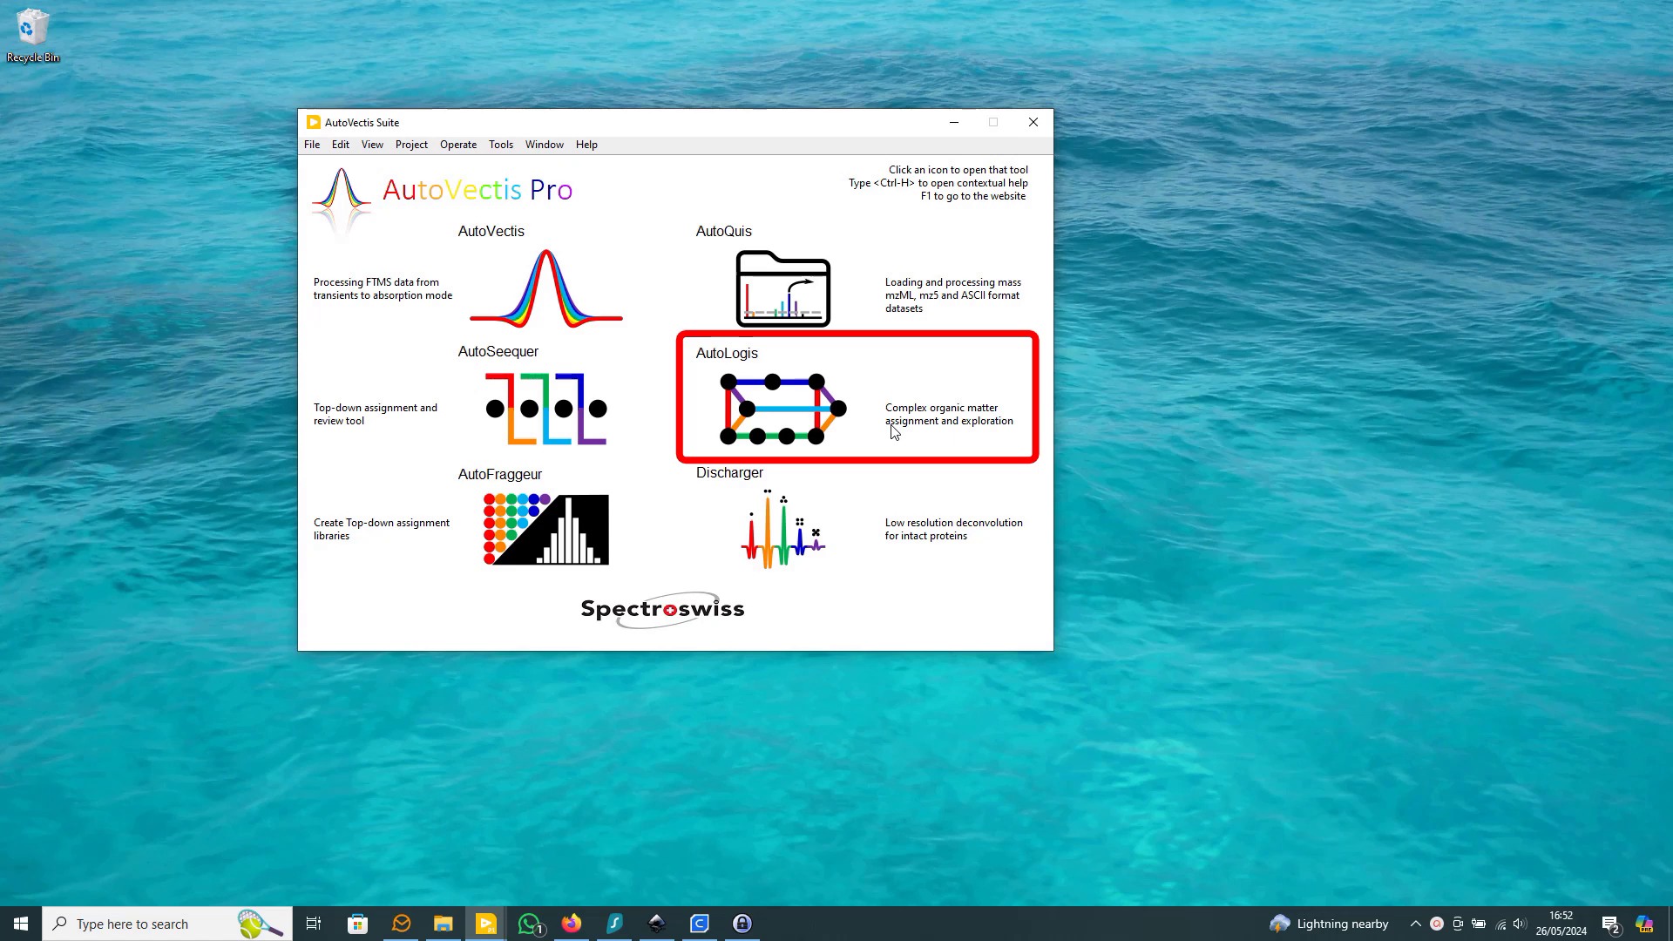
click(827, 421)
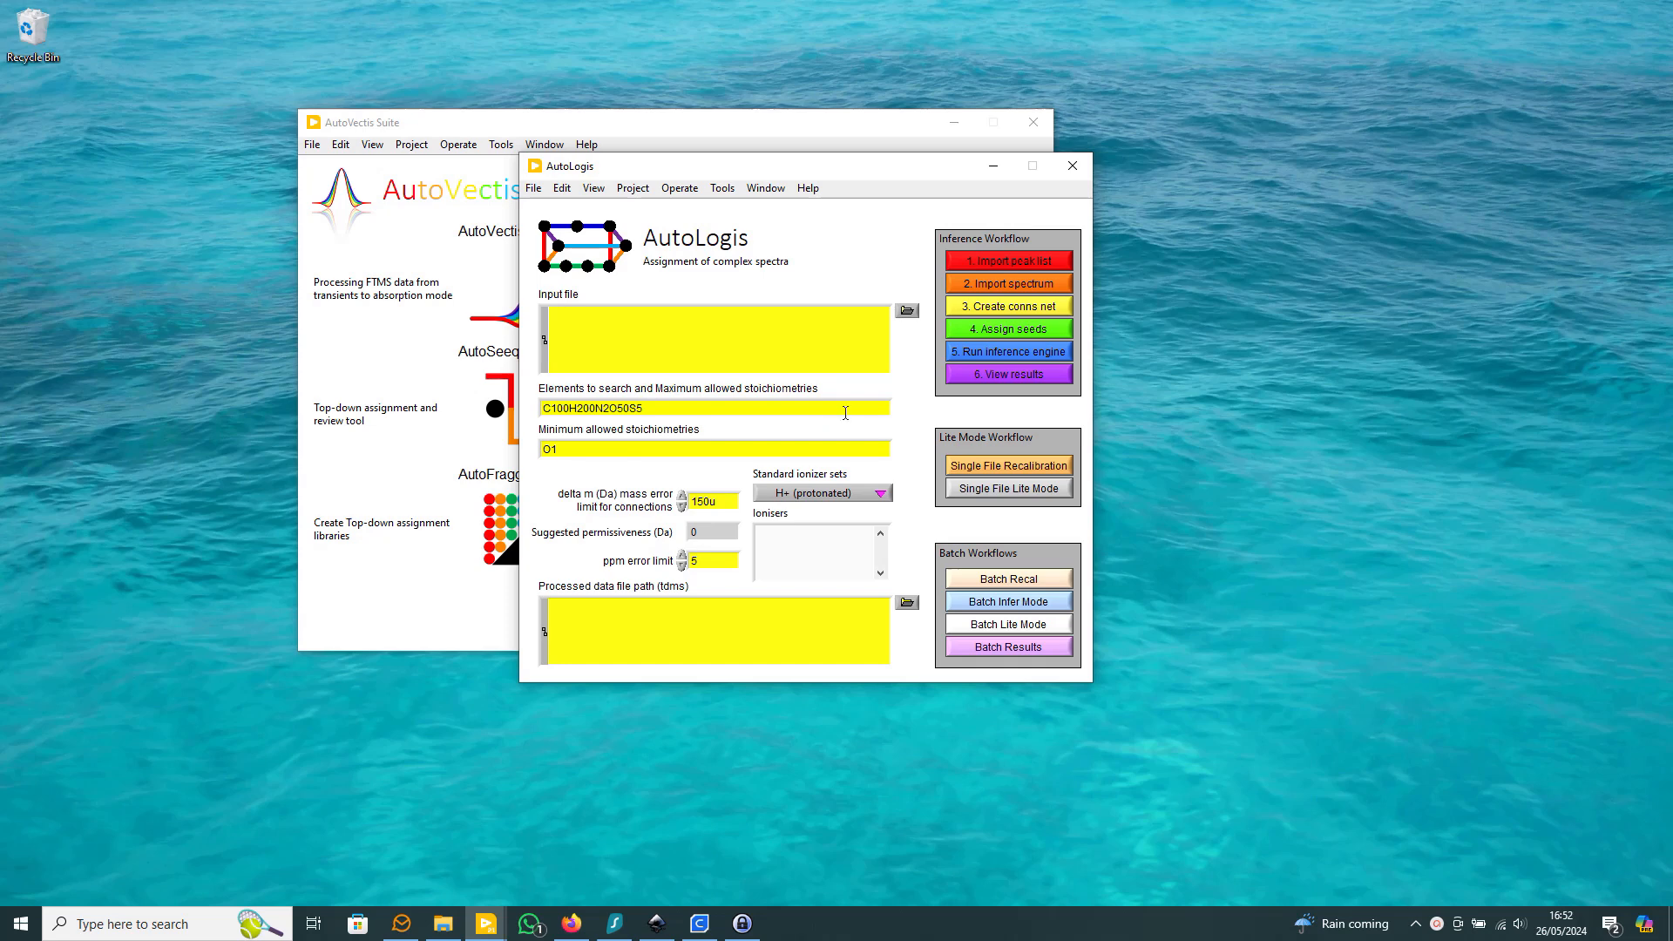
click(1011, 579)
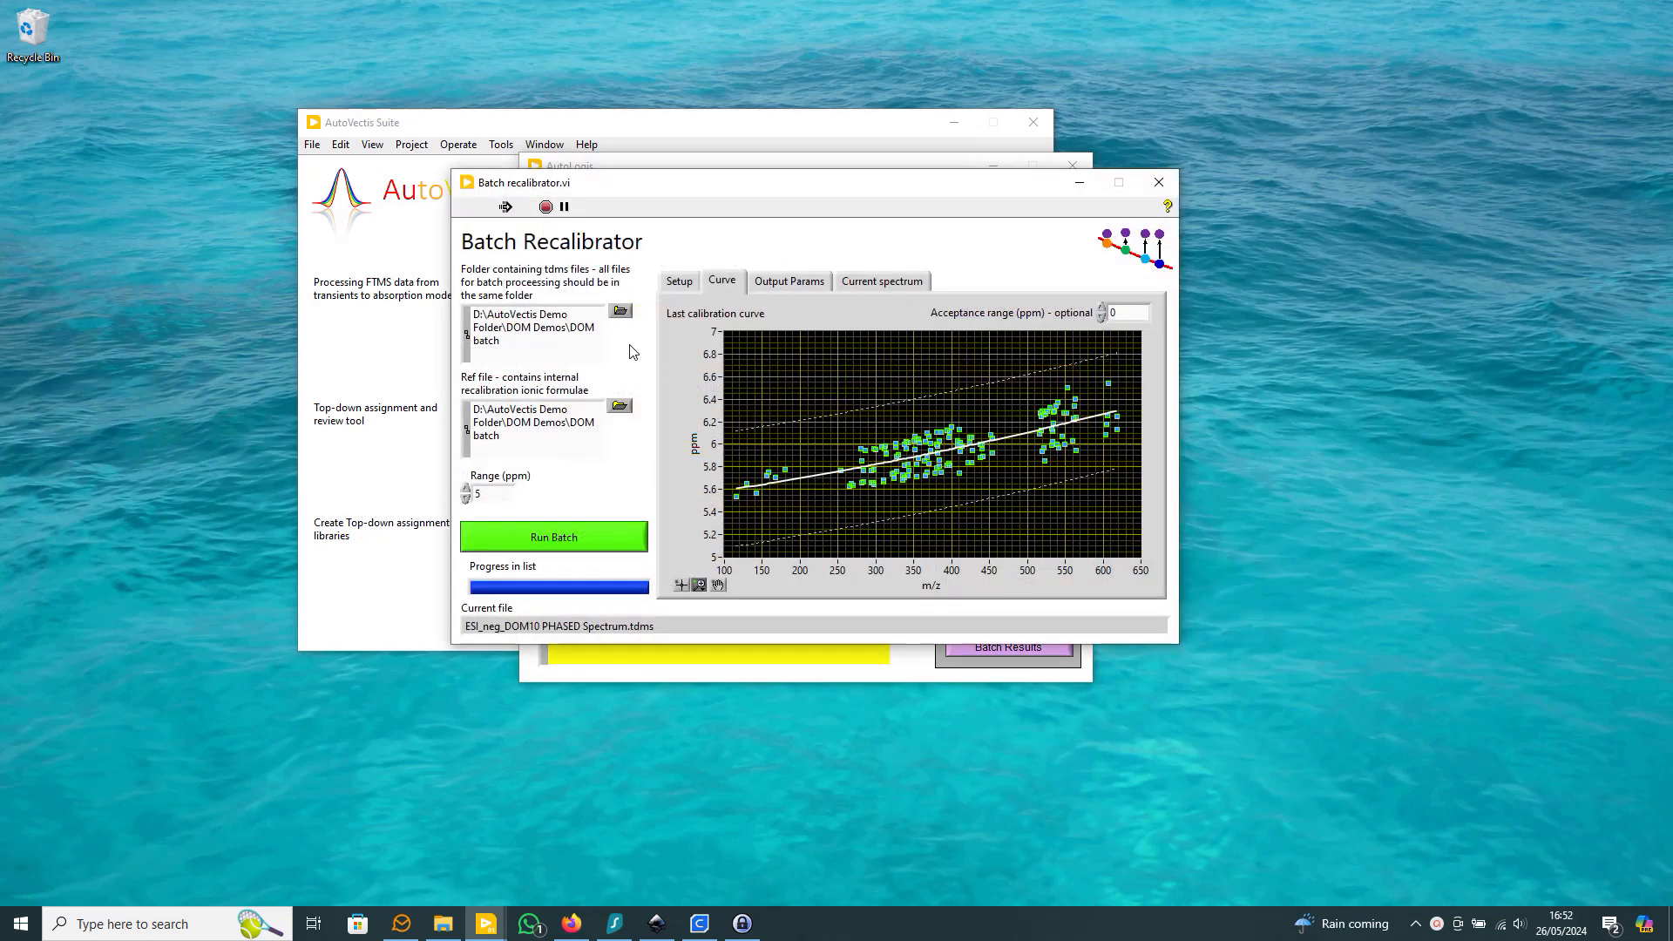
- Set DOM batch as the folder for recalibration and Ground water recal ref.ref.txt as the reference file
click(620, 312)
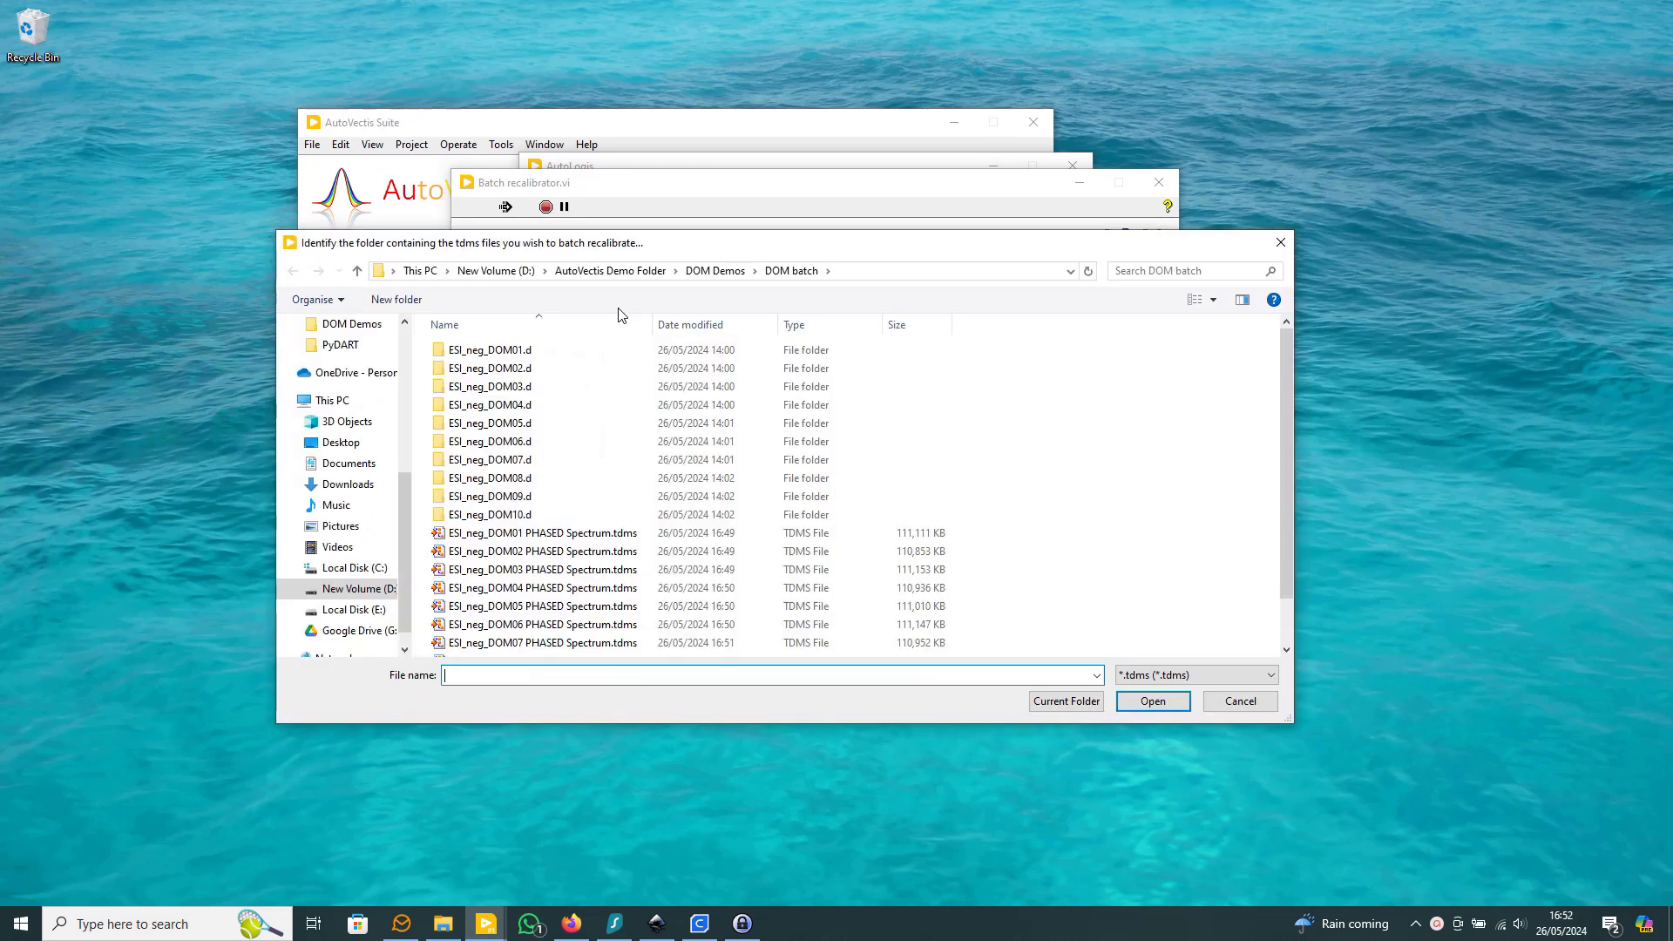
click(1067, 701)
click(622, 409)
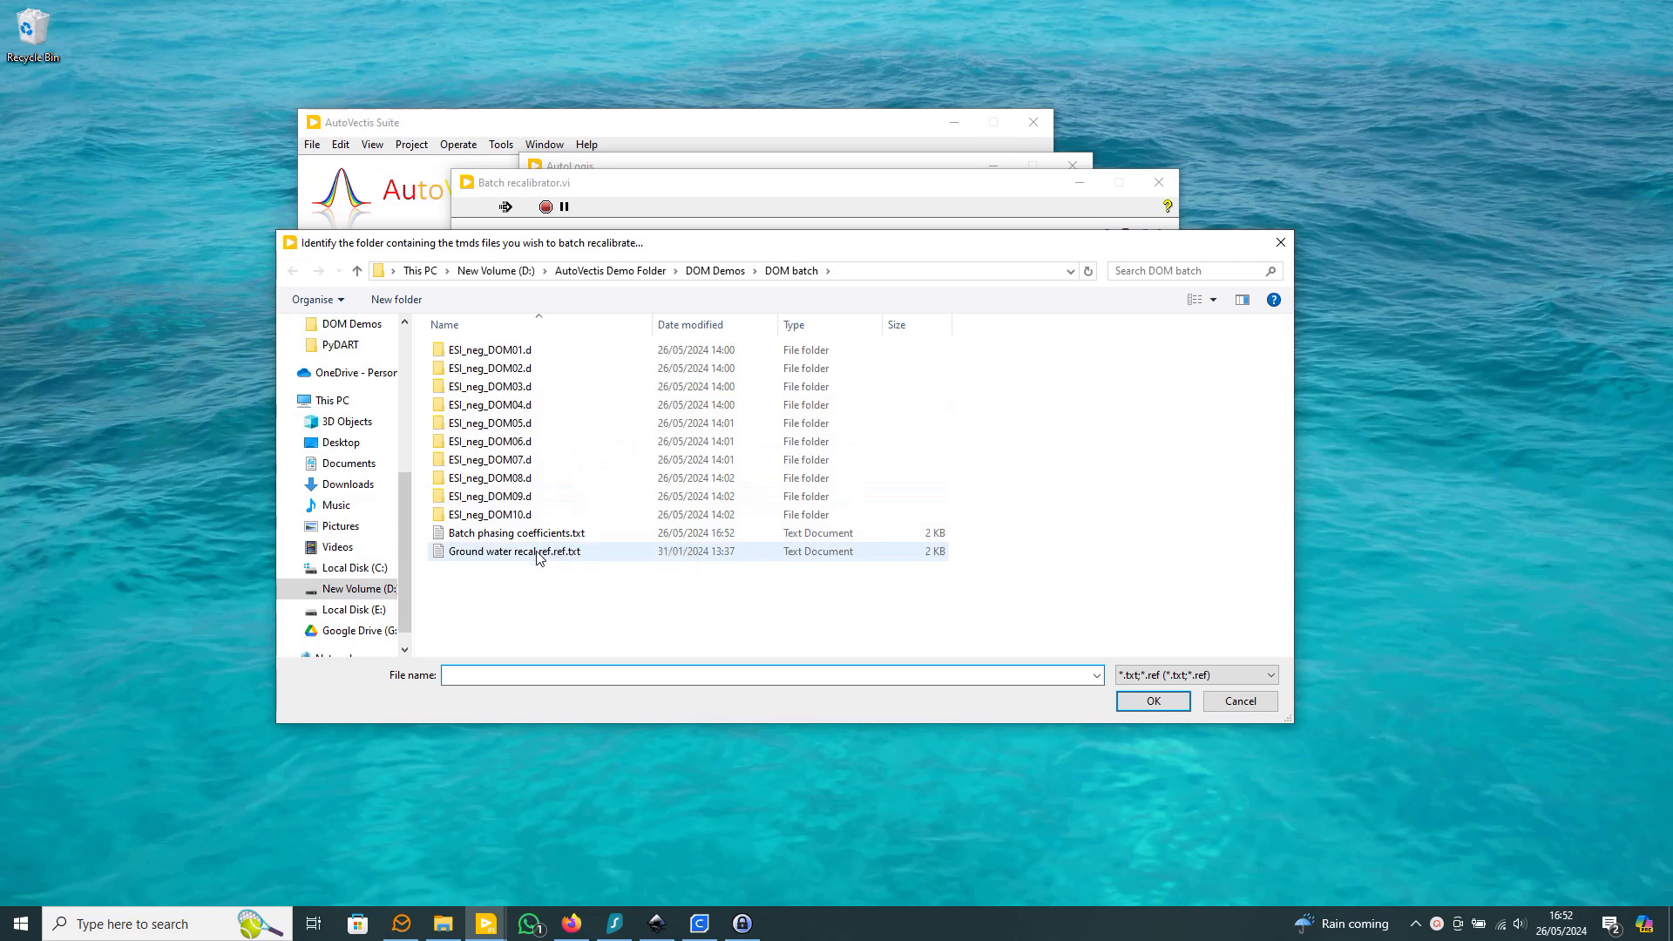
double_click(538, 554)
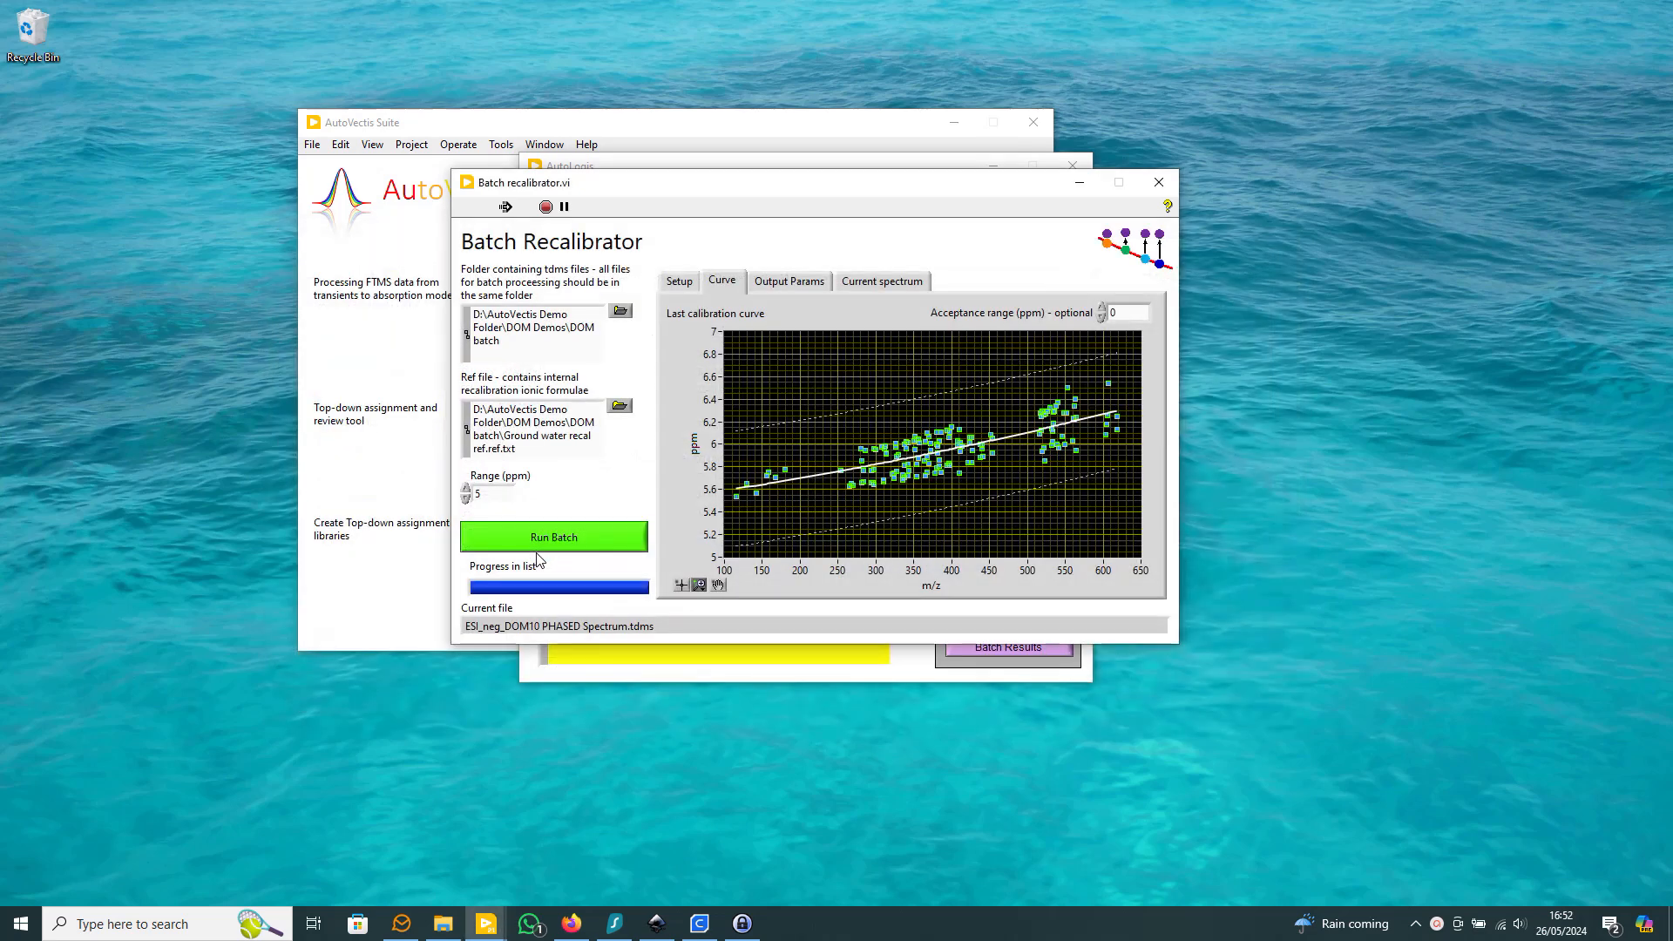
- Set the recalibration range to 10 ppm, check the calibration curve, and run the batch recalibration
click(676, 282)
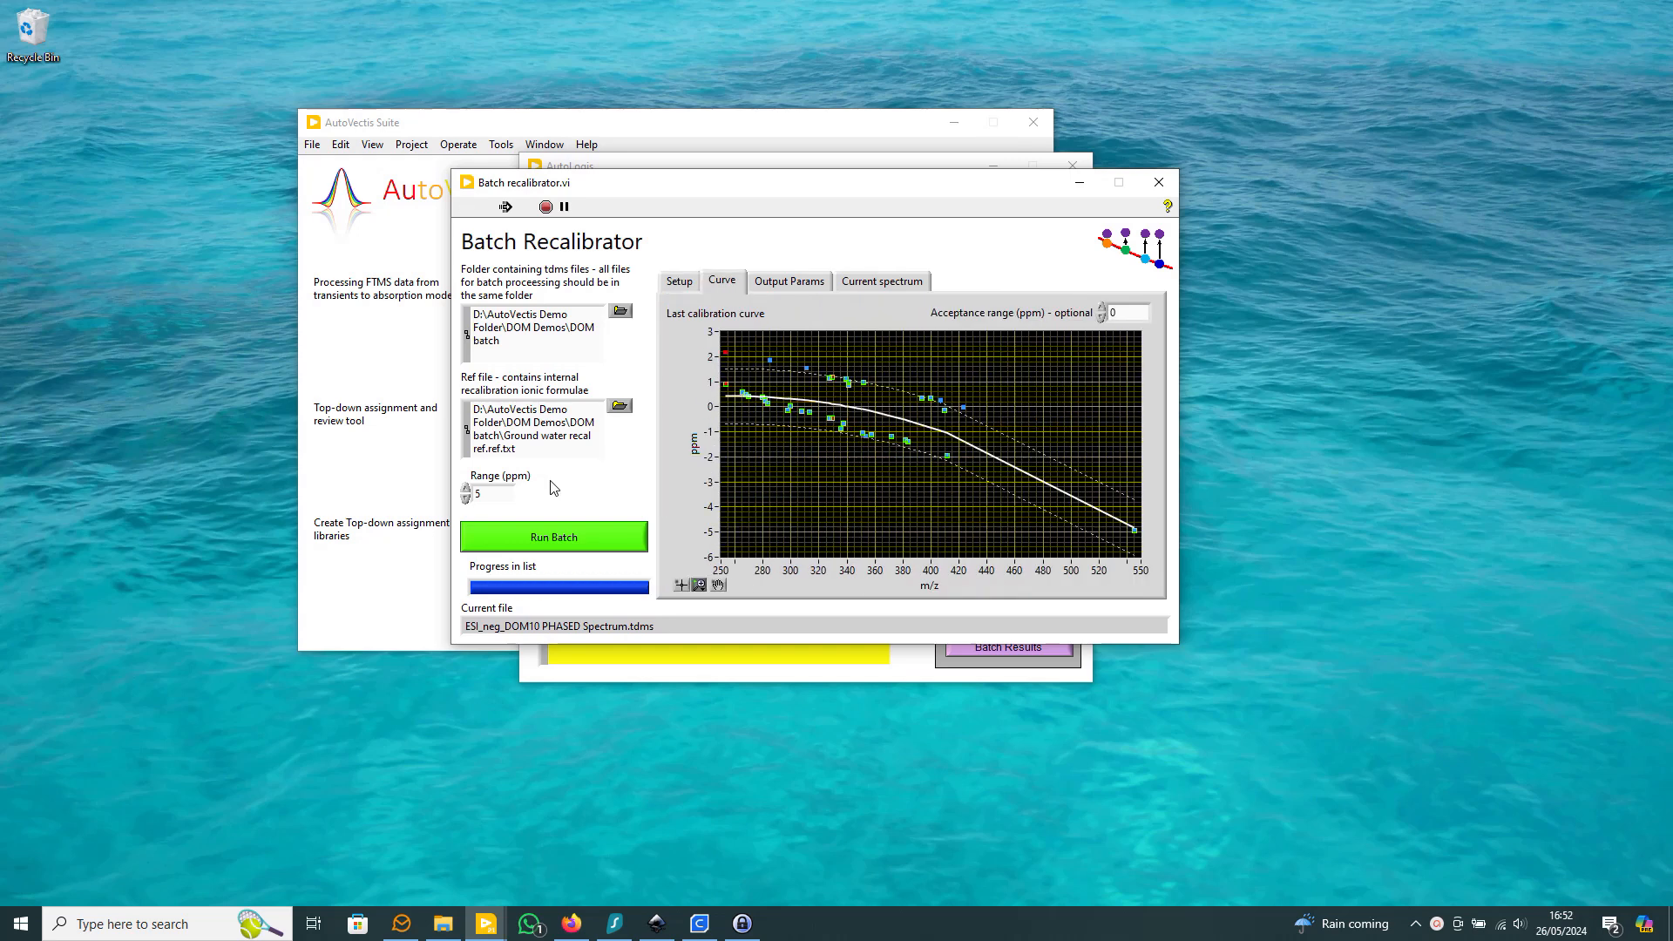
double_click(485, 495)
text(10)
click(695, 285)
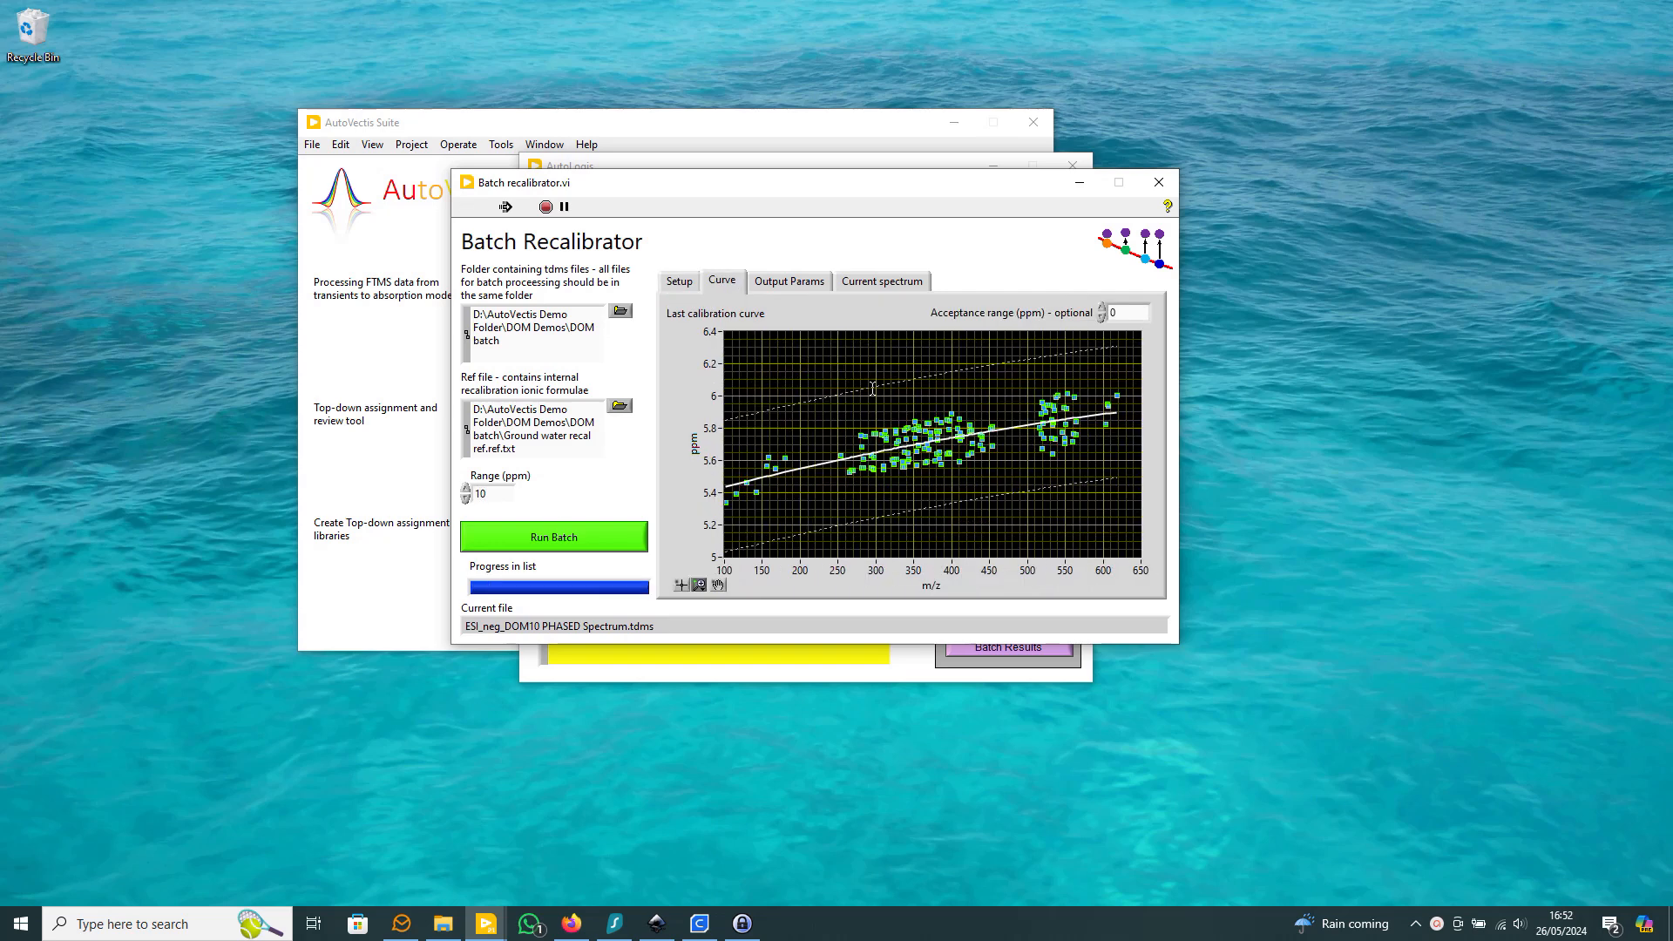
click(695, 284)
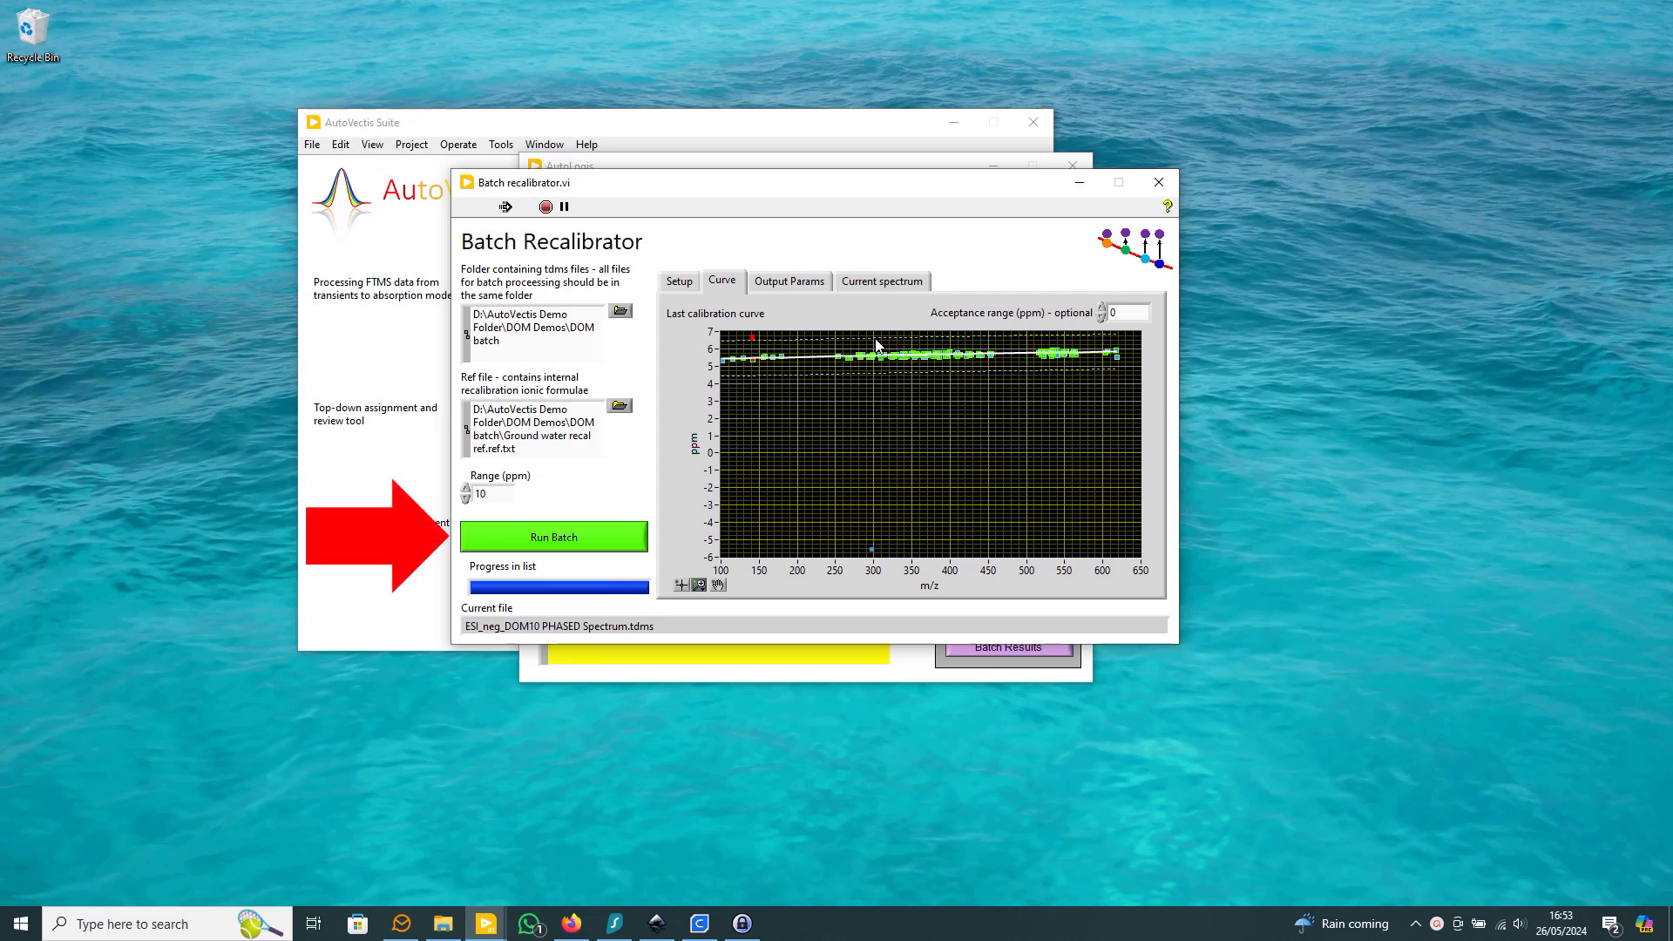
click(620, 542)
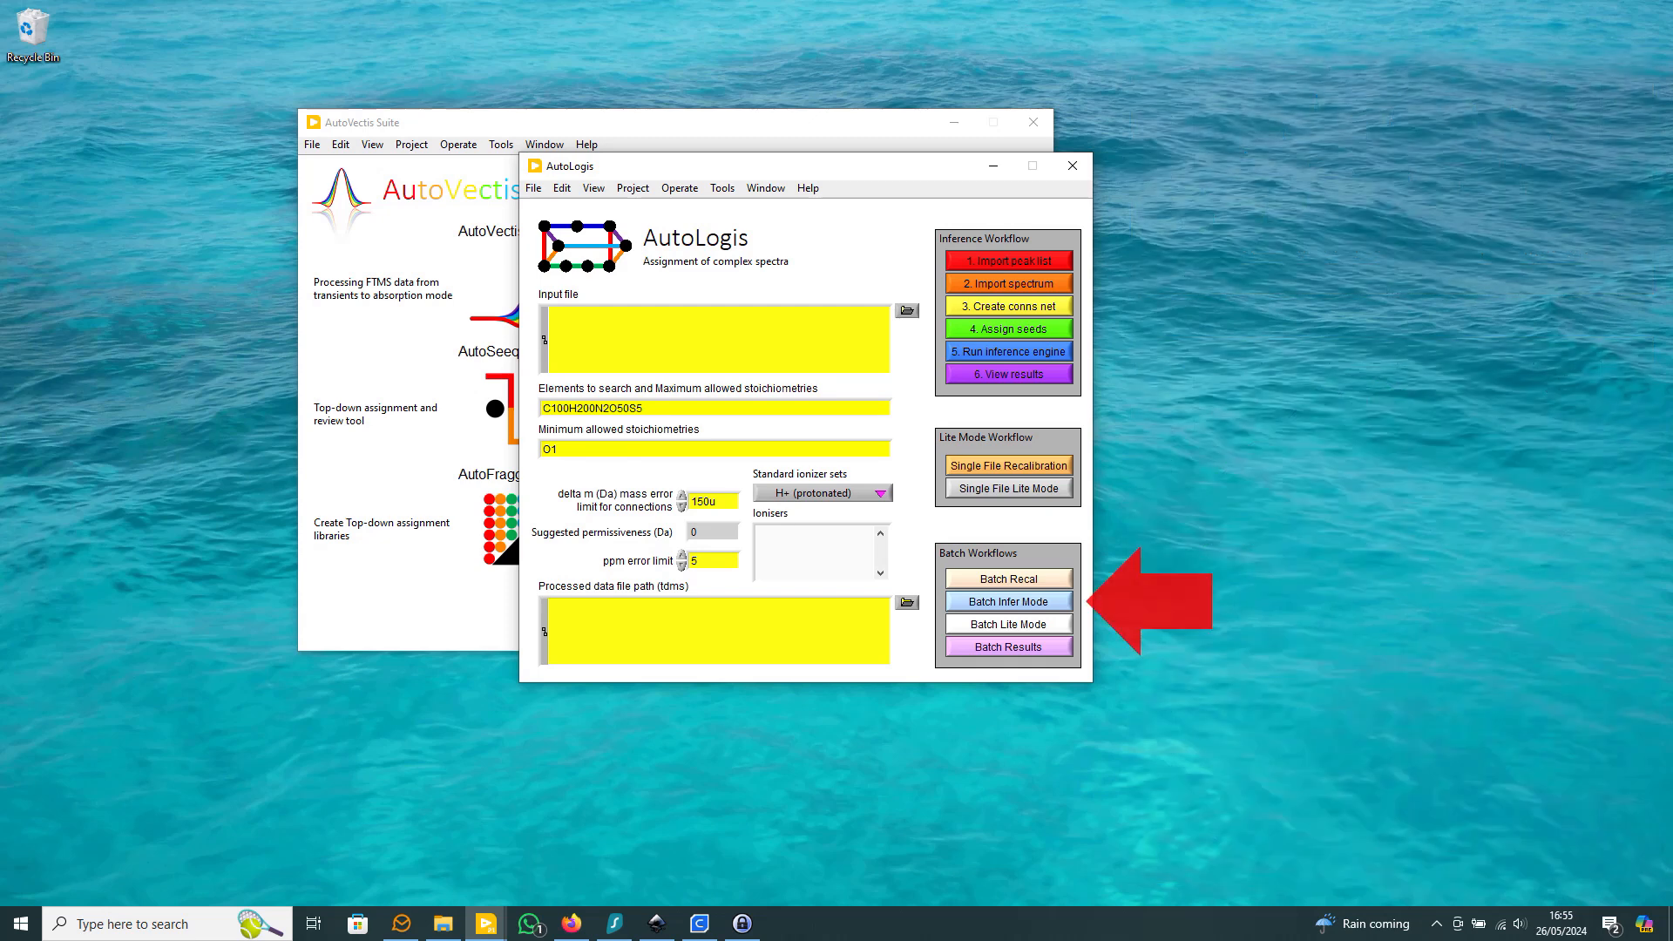
- Set up a batch inference run on the DOM batch folder with Contaminant Search and Autofind turned off
click(1024, 606)
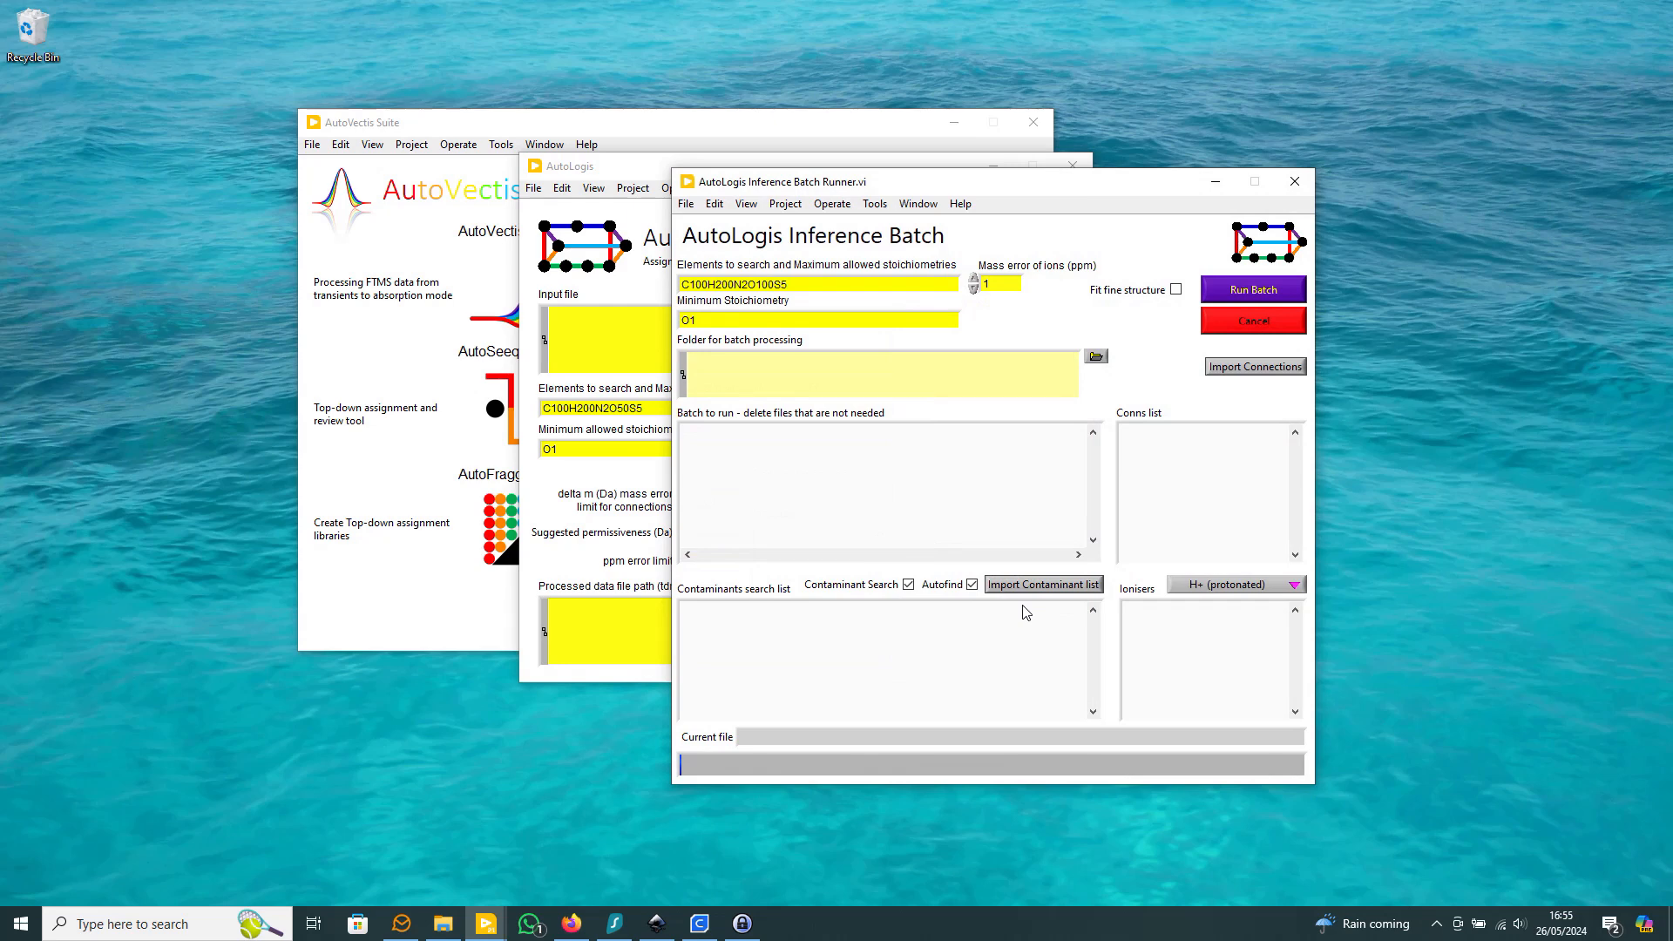
click(1095, 356)
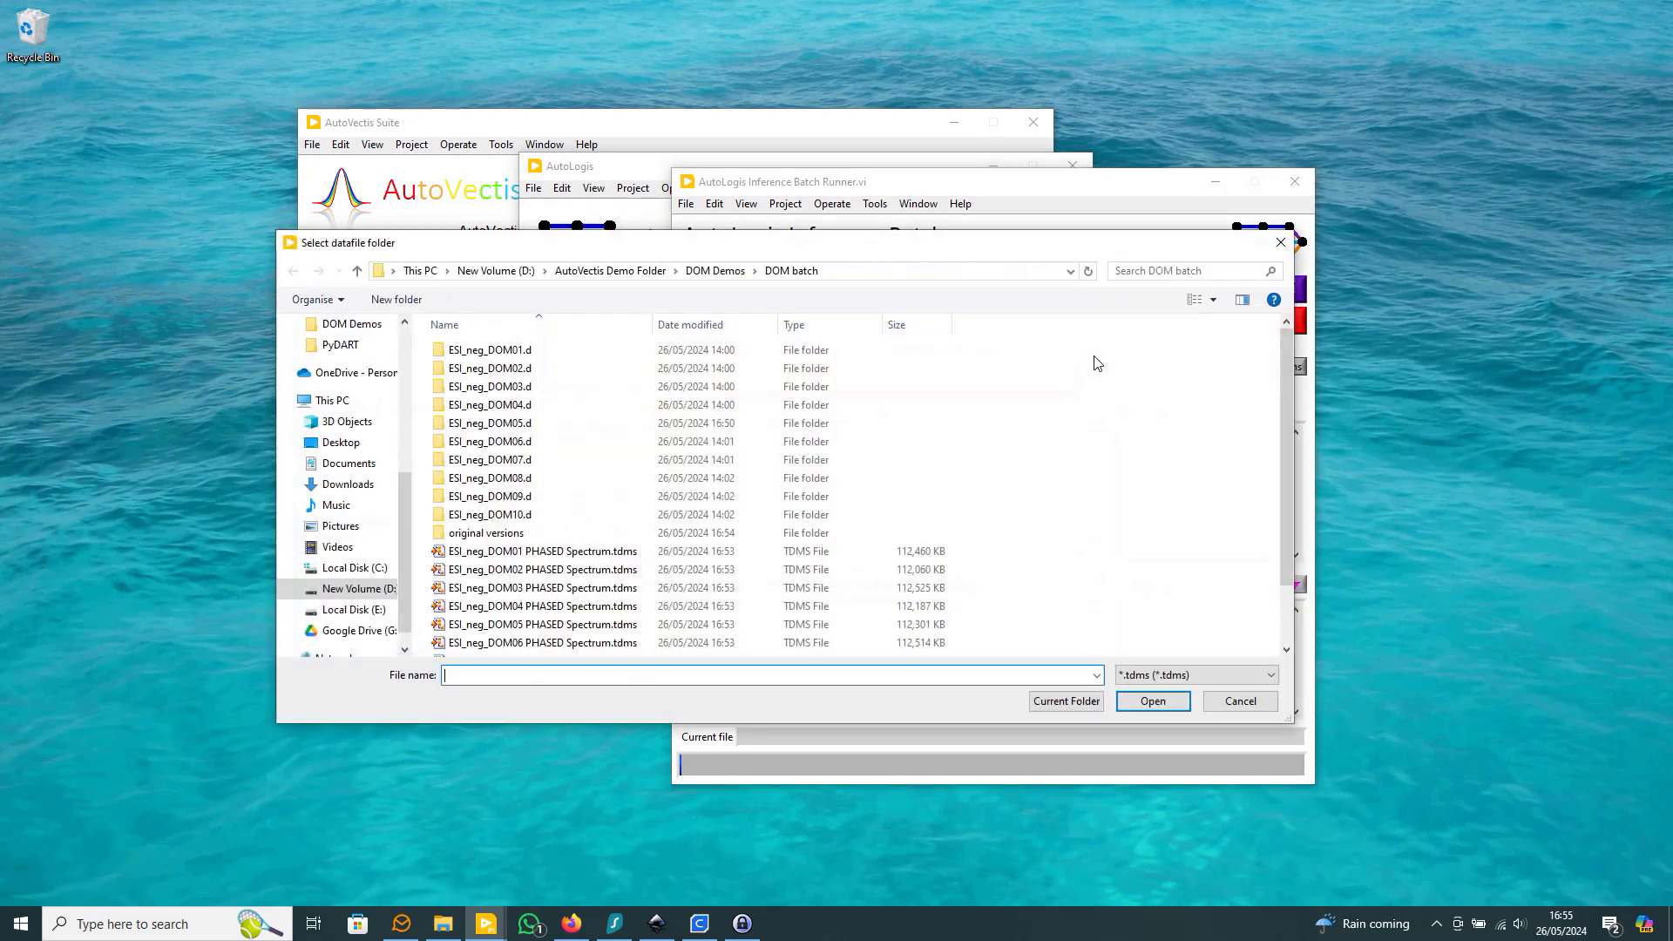
click(1067, 701)
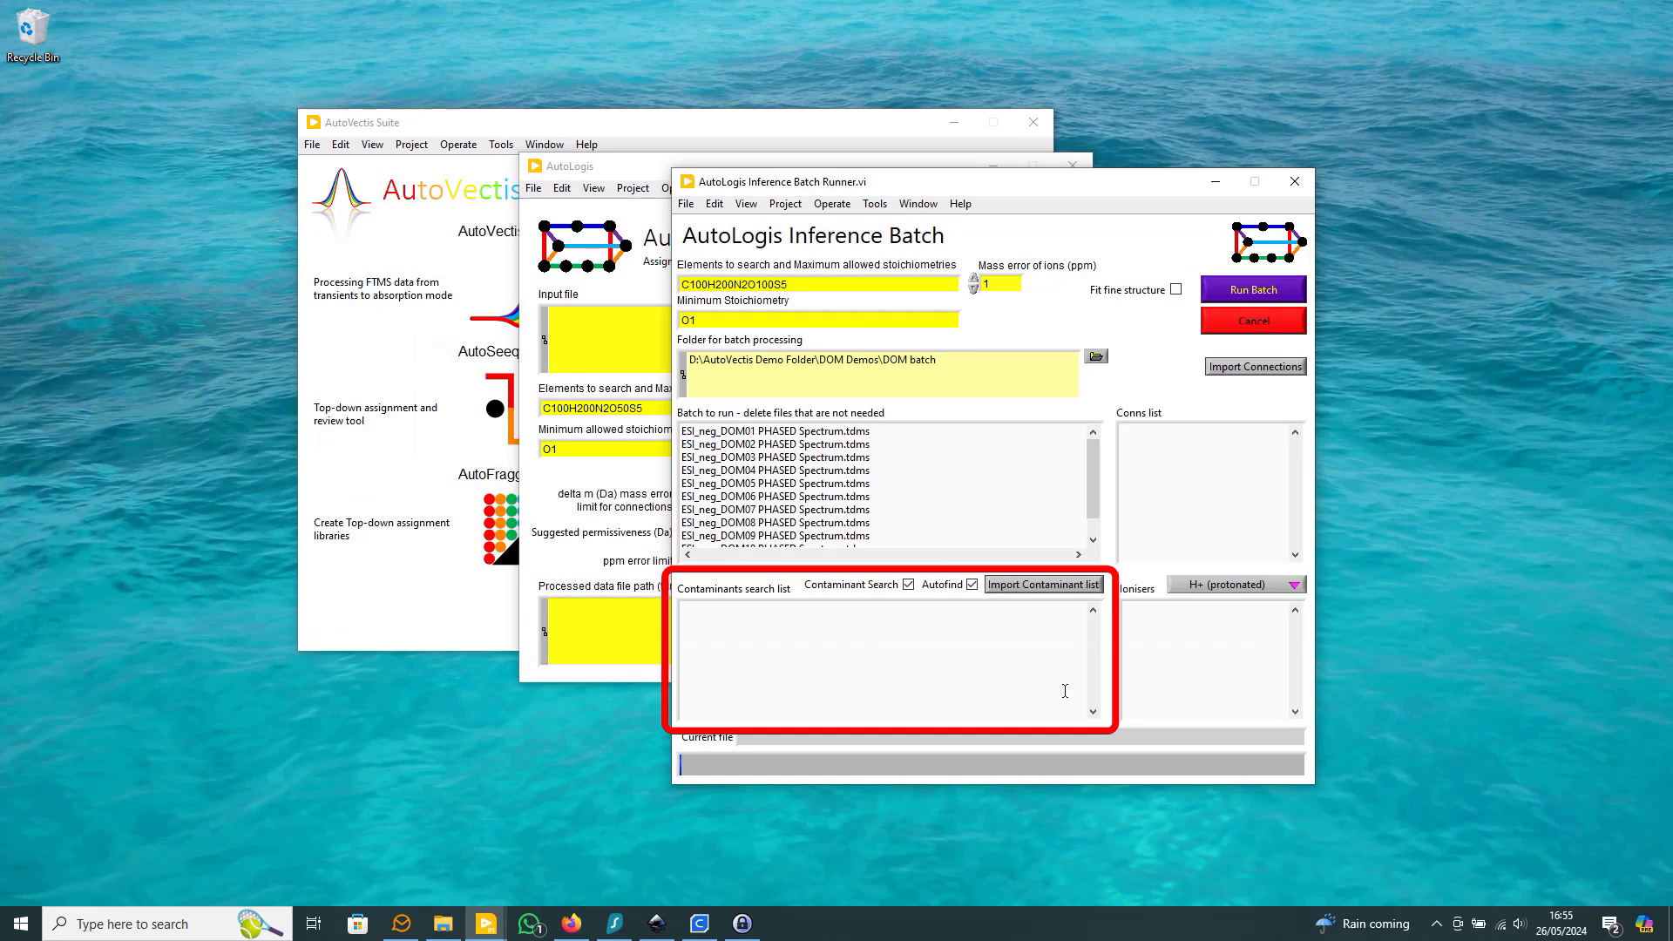
click(908, 585)
click(973, 586)
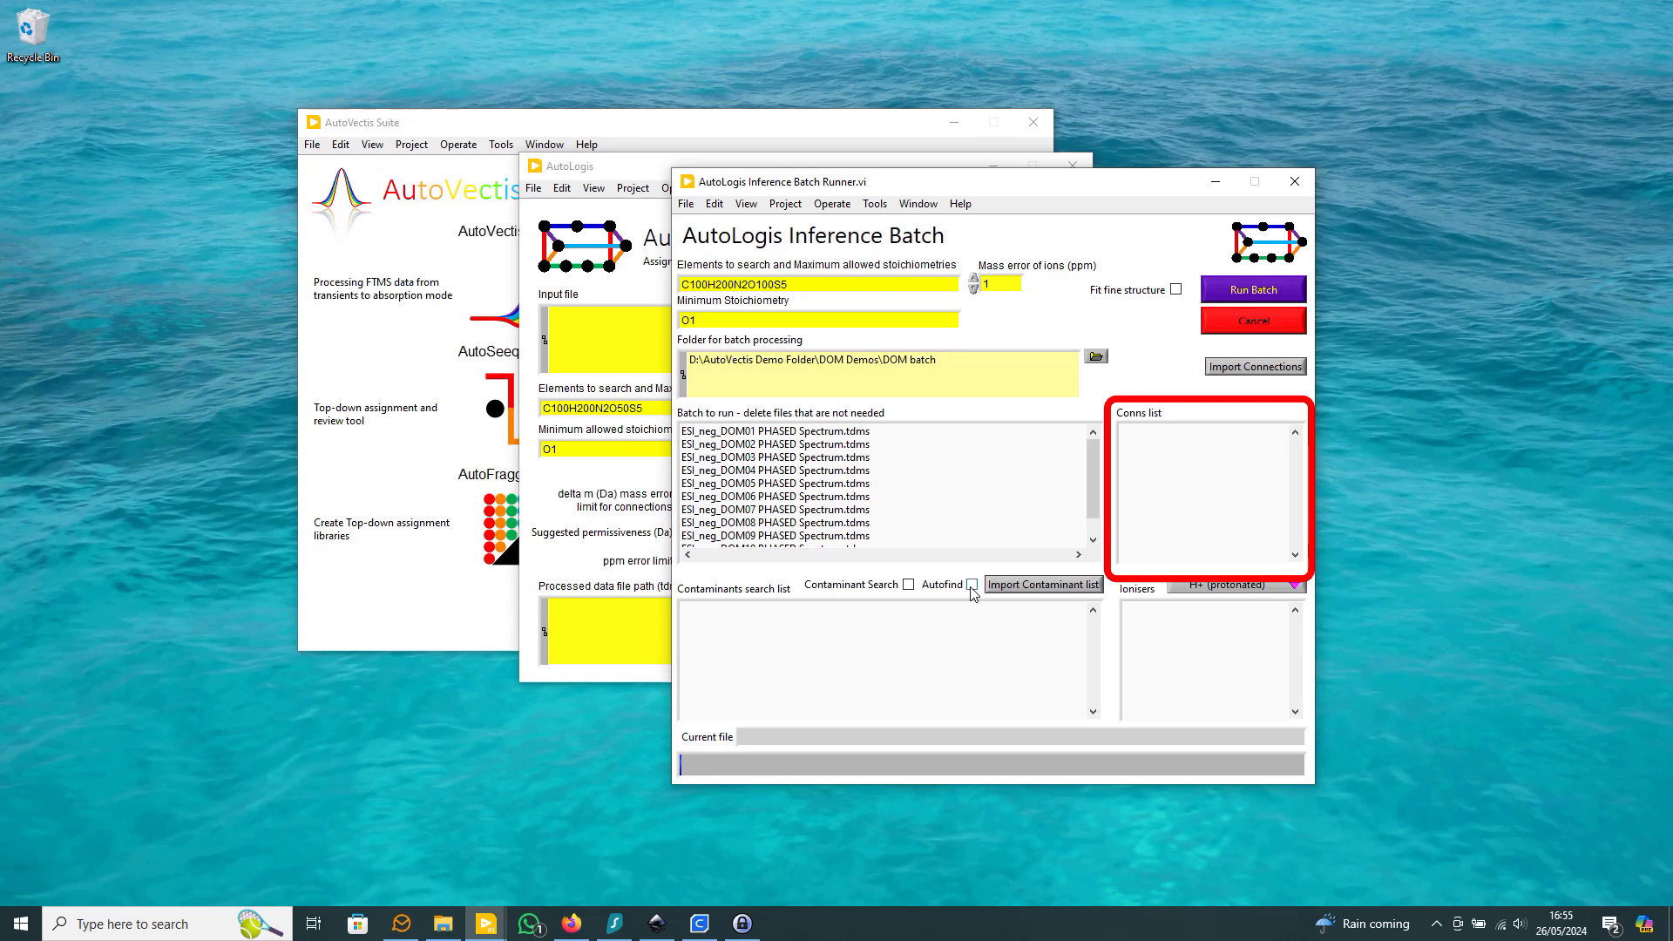
- Import the connections list from the DOM Demos folder and set the ionisers to -H (deprotonated)
click(1228, 373)
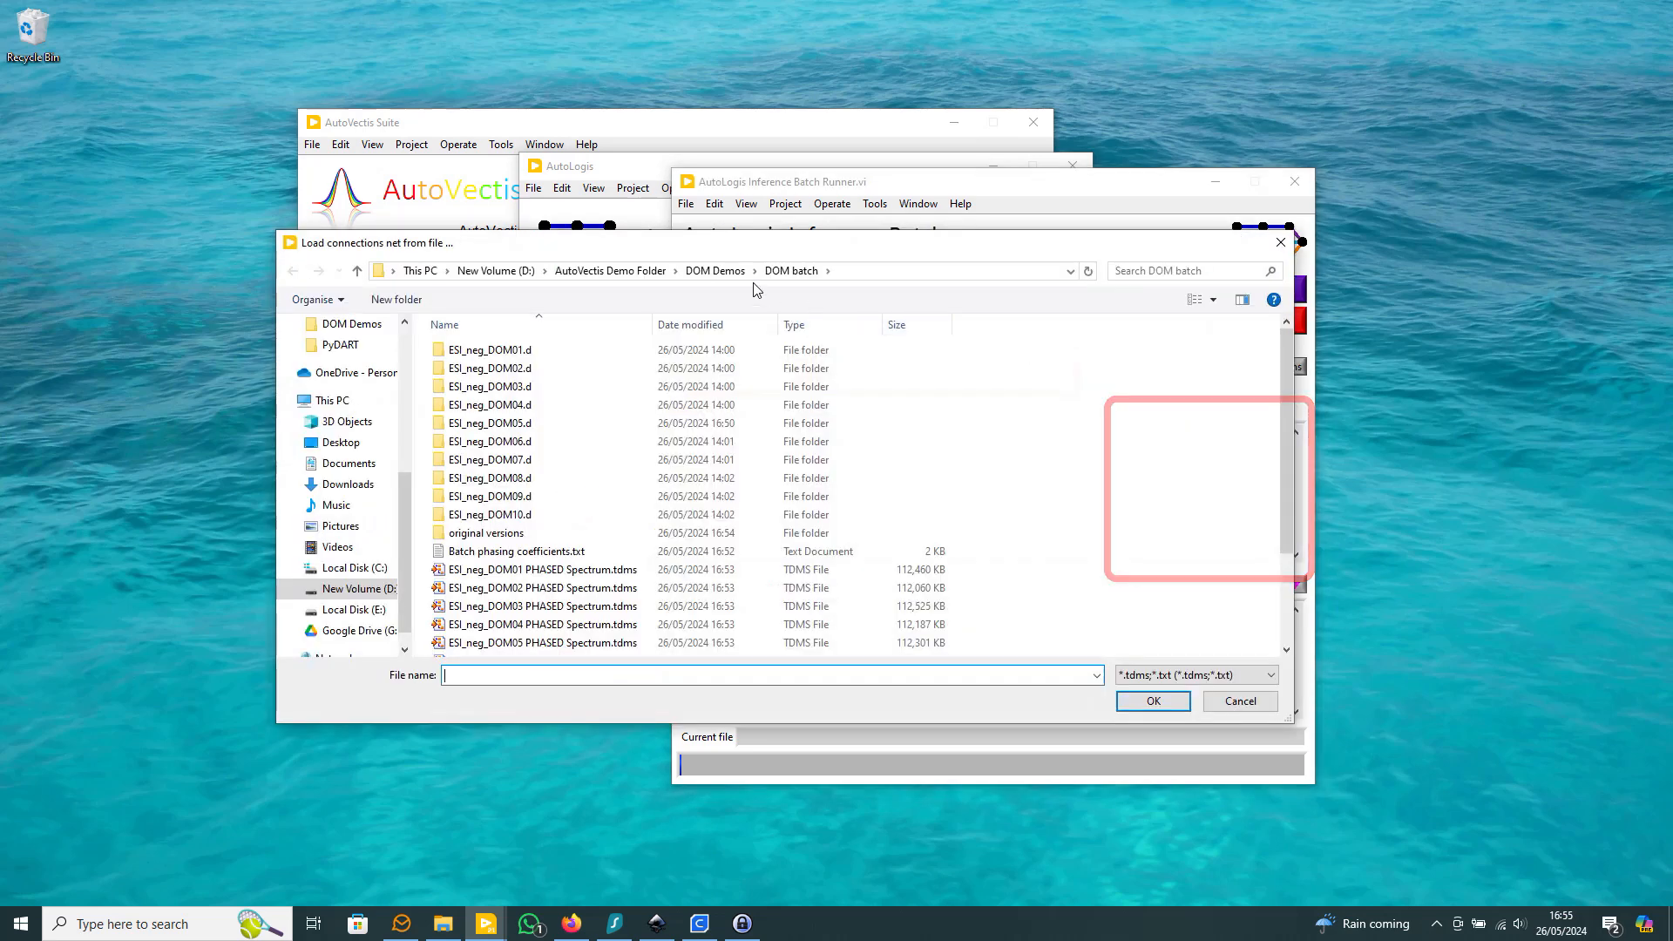
click(715, 271)
double_click(697, 400)
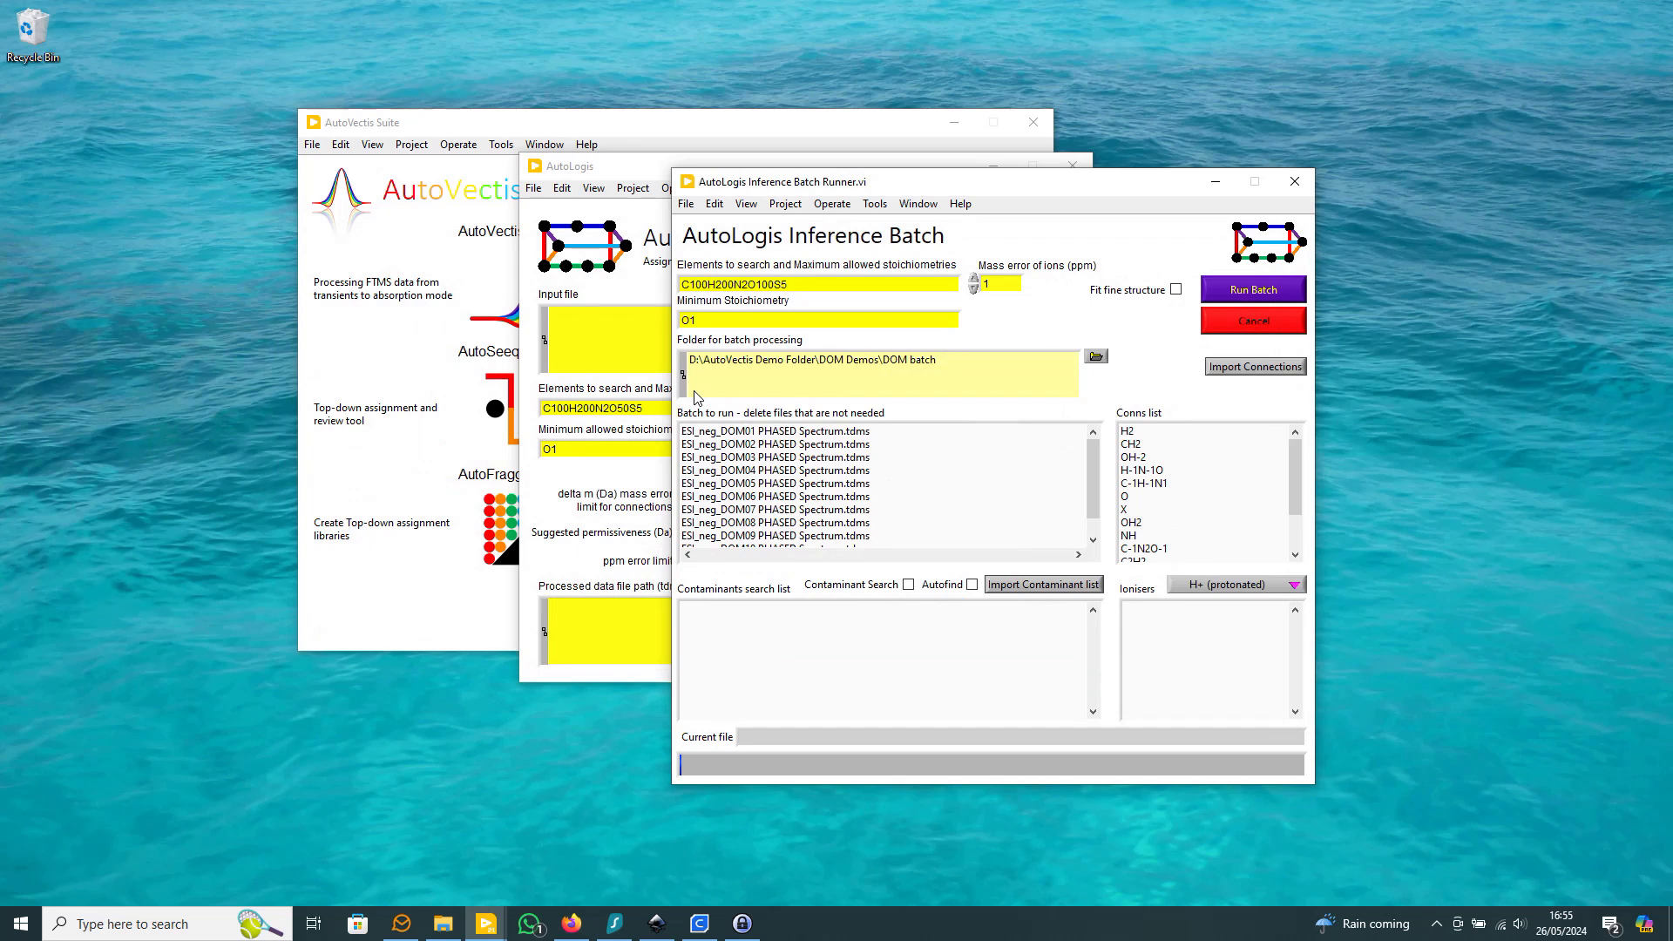
click(1194, 584)
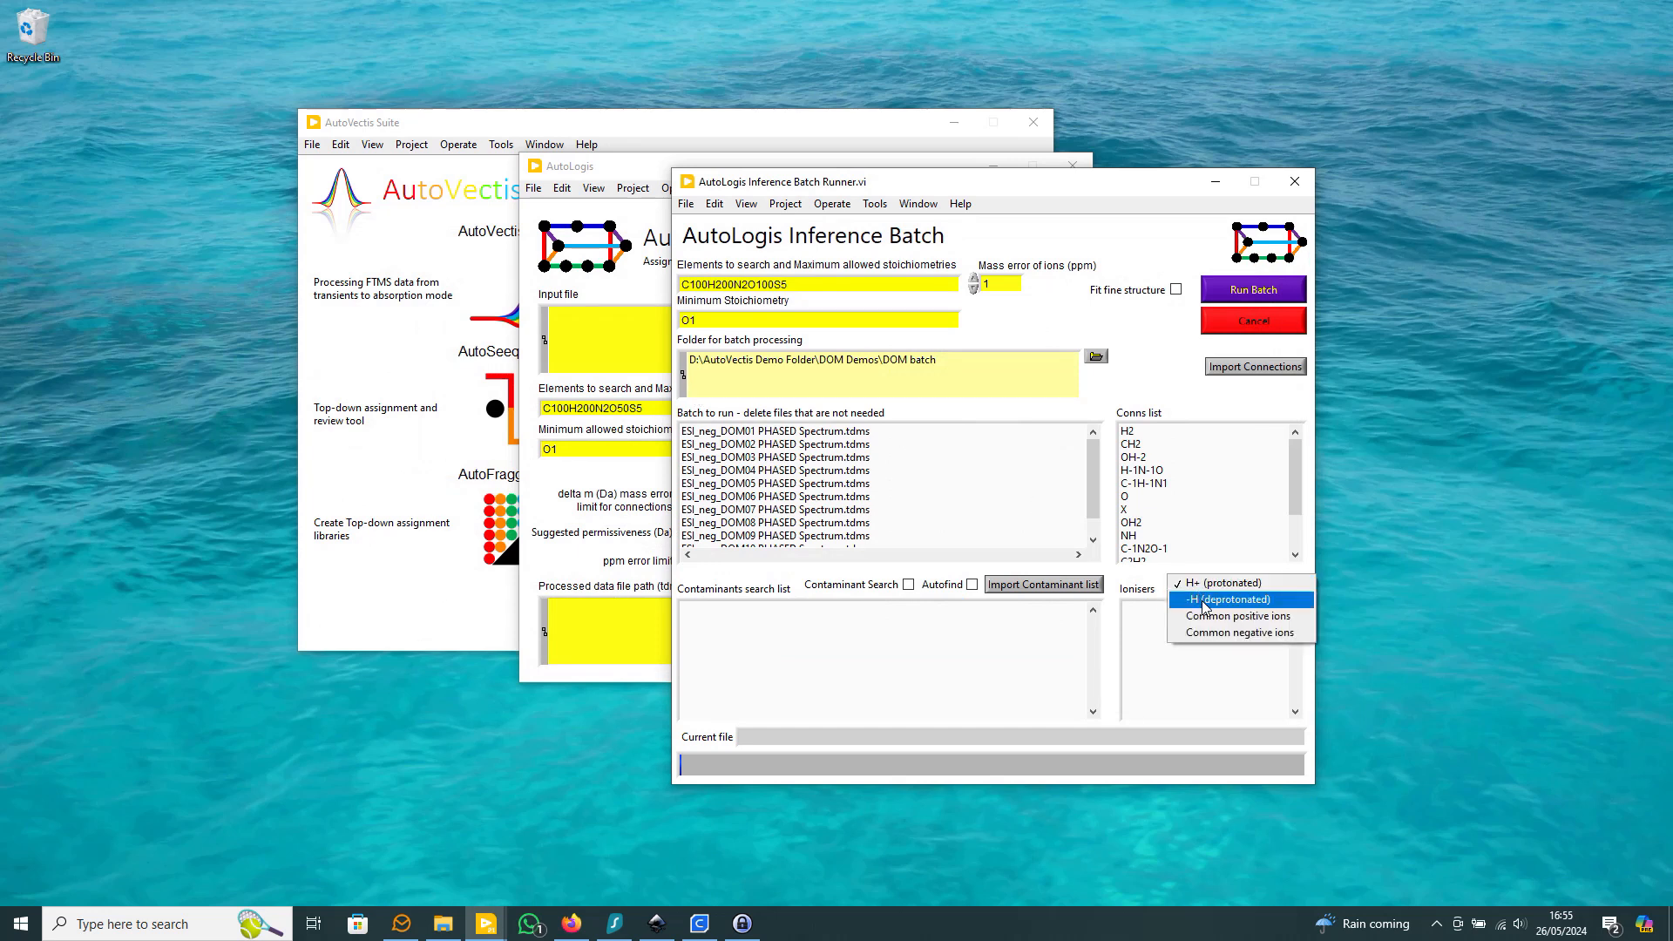
click(1205, 601)
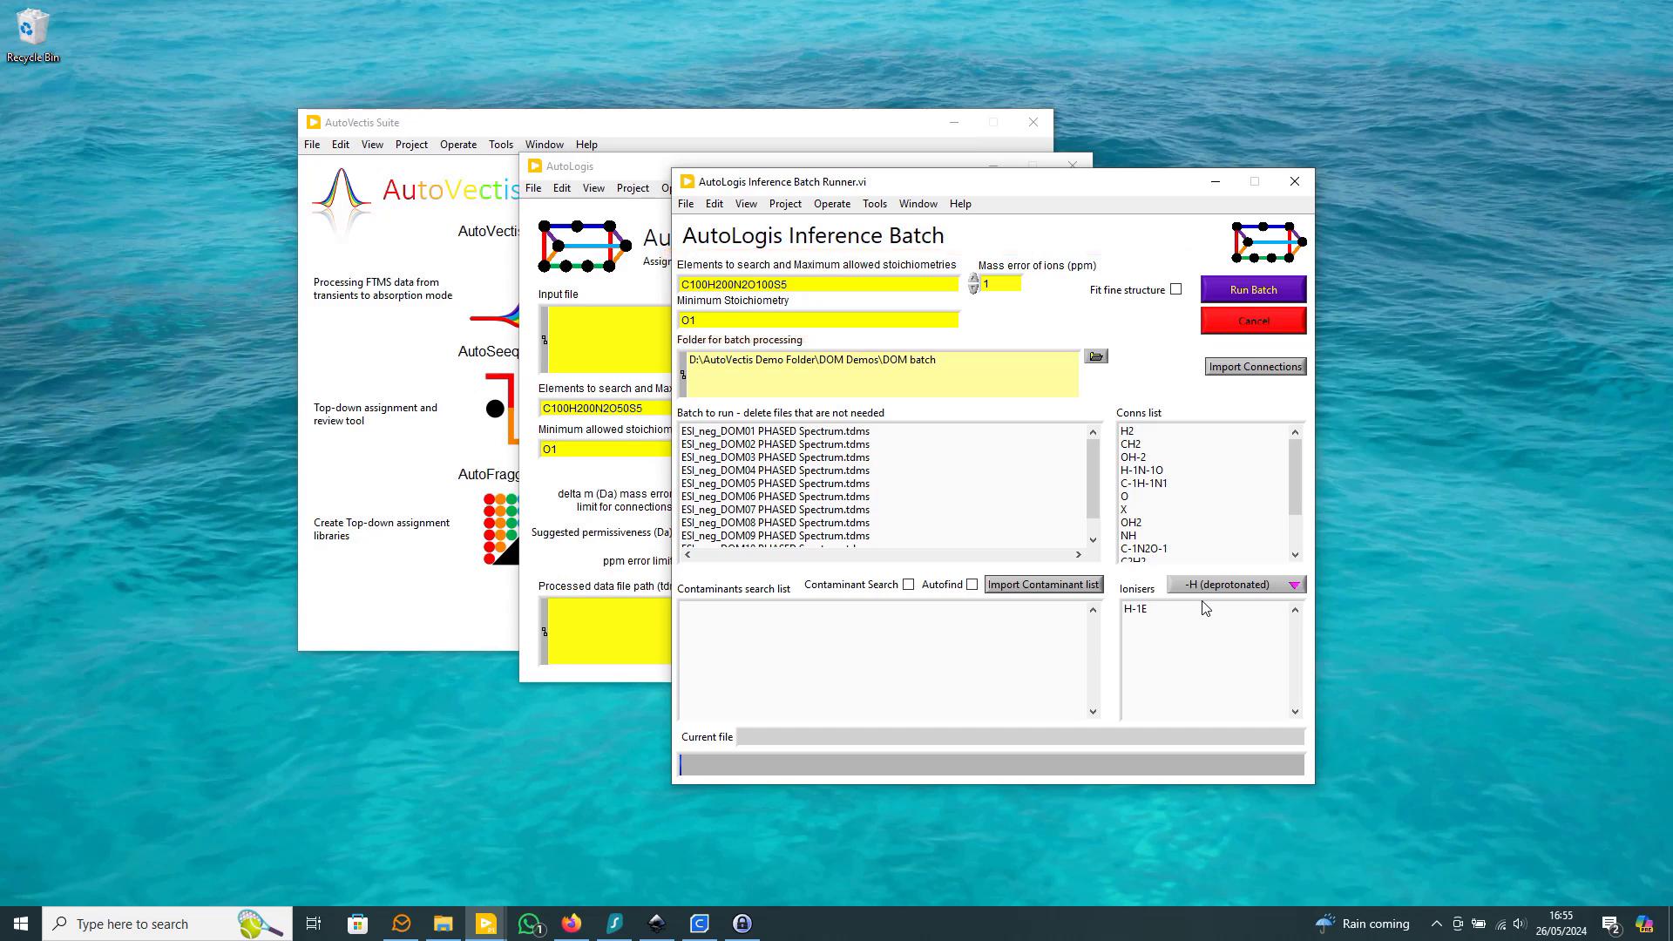
- Run the batch inference on the listed DOM spectra
click(1241, 296)
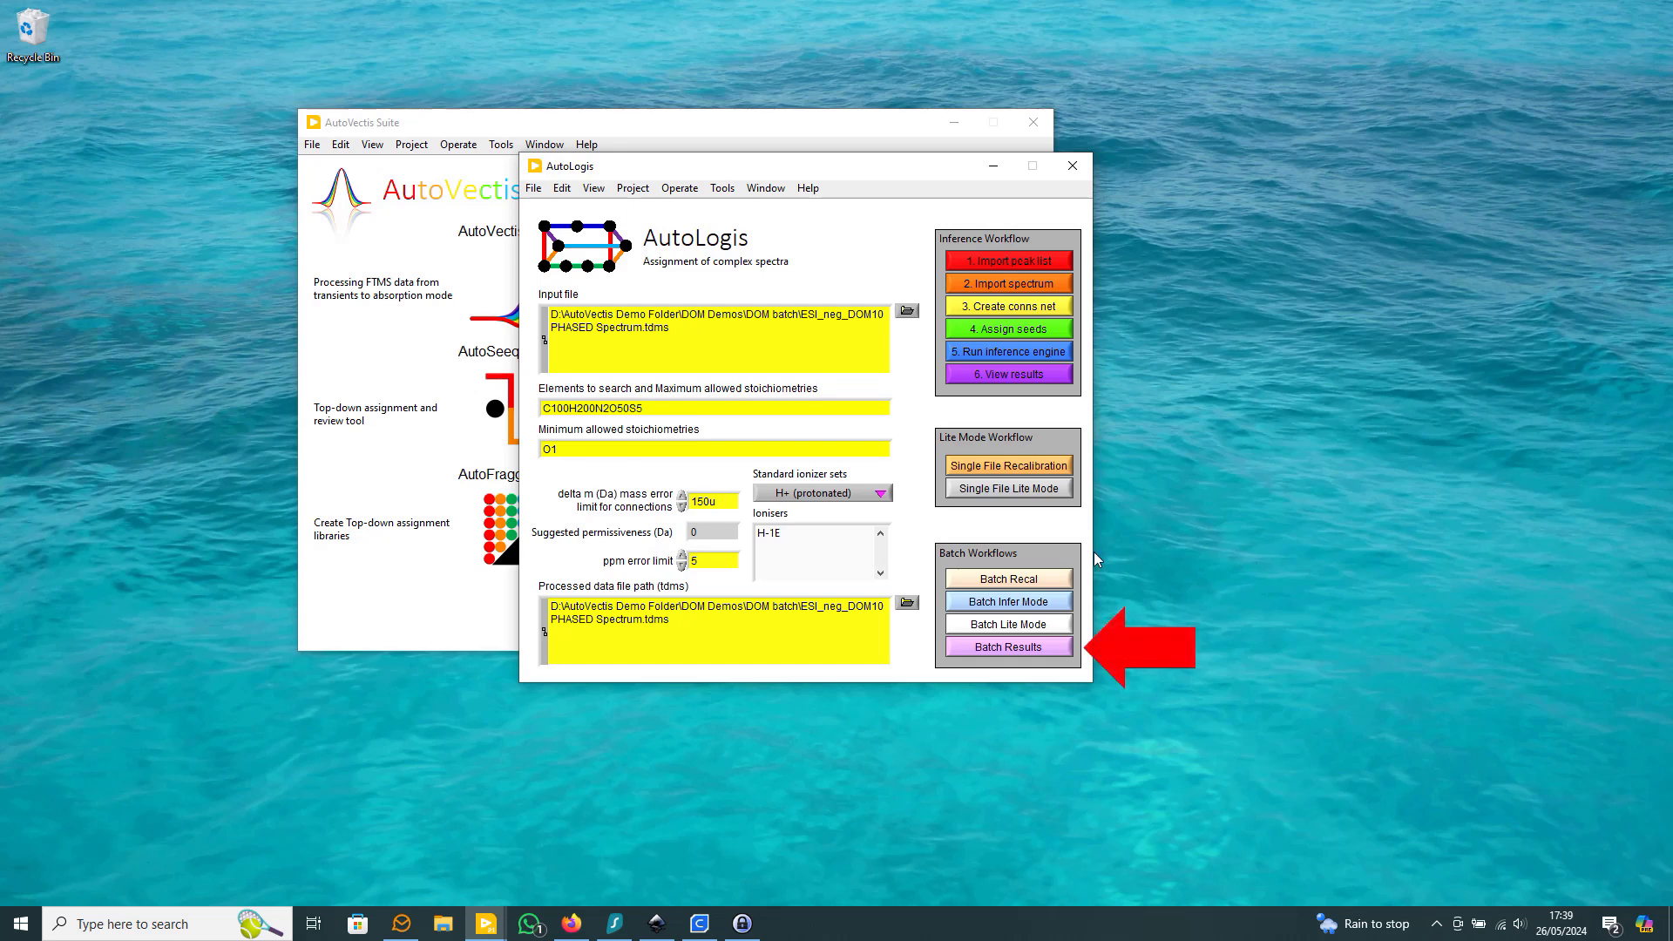
- Set up a batch results extraction with DOM batch as the folder for batch processing
click(1029, 646)
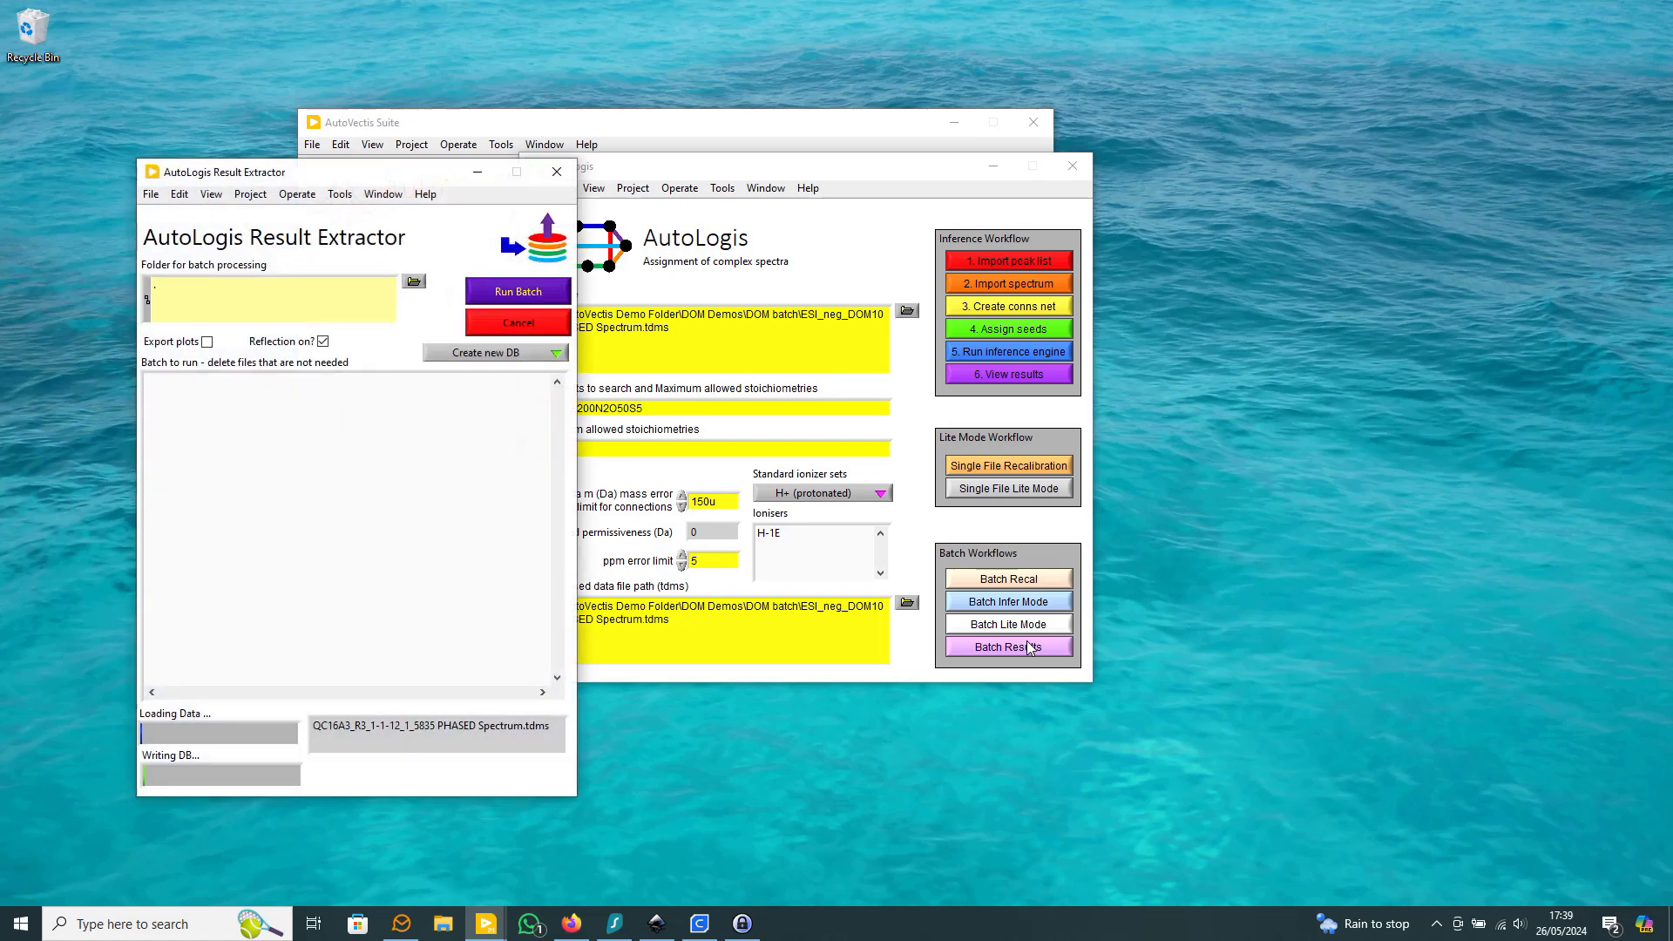
click(416, 283)
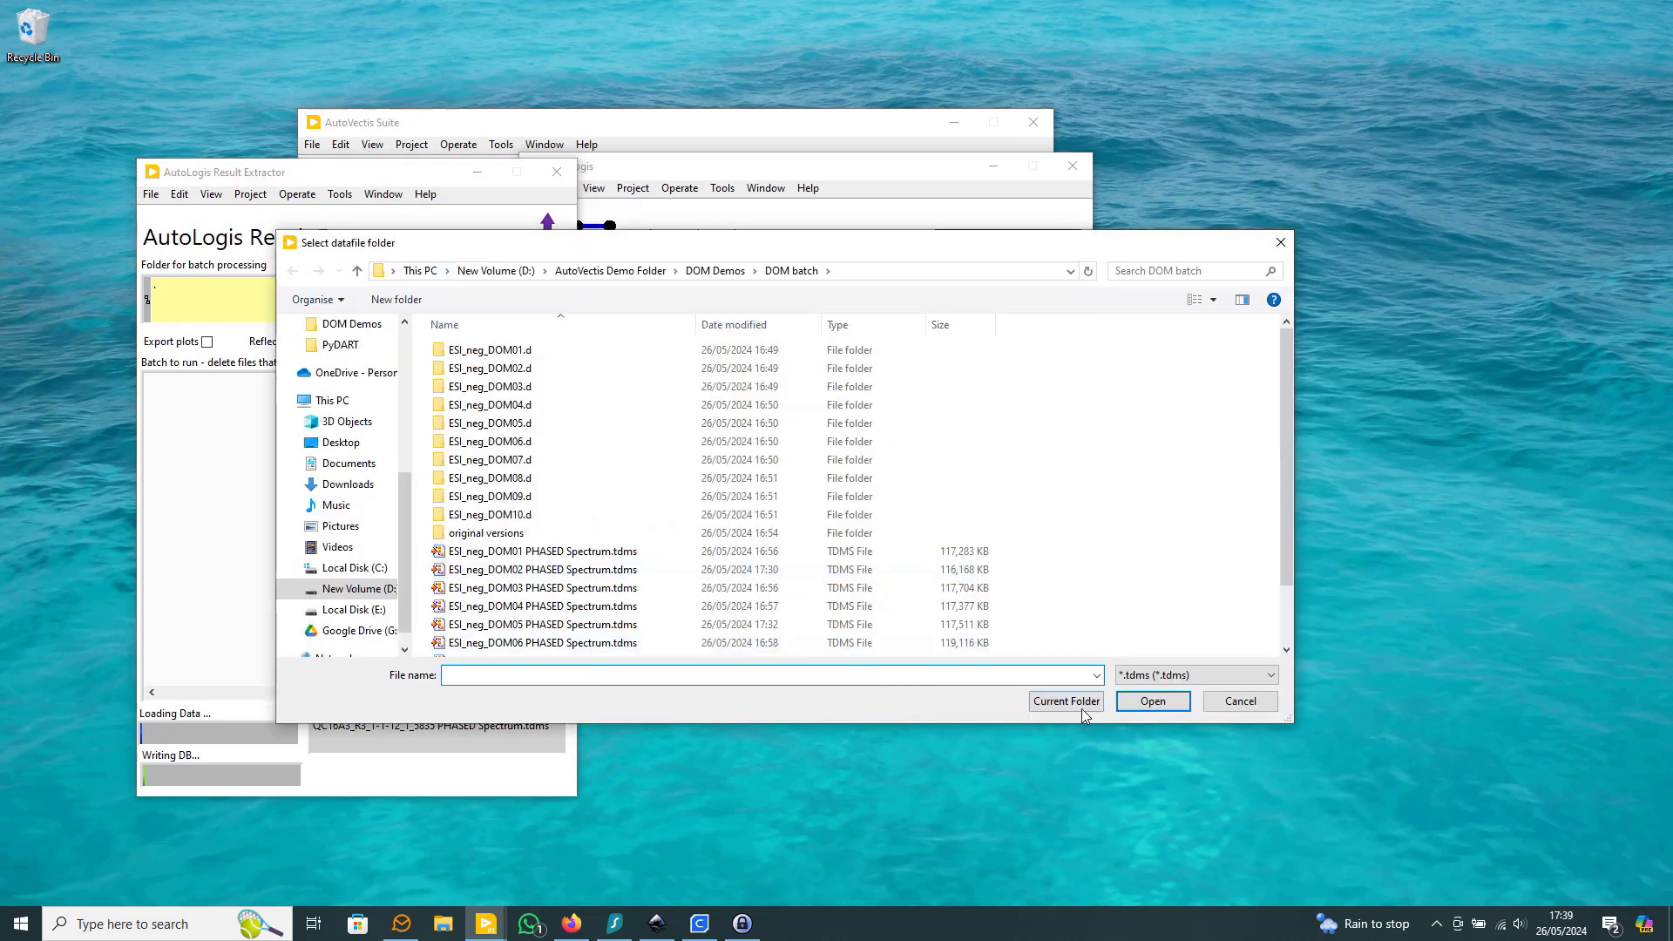
click(1077, 704)
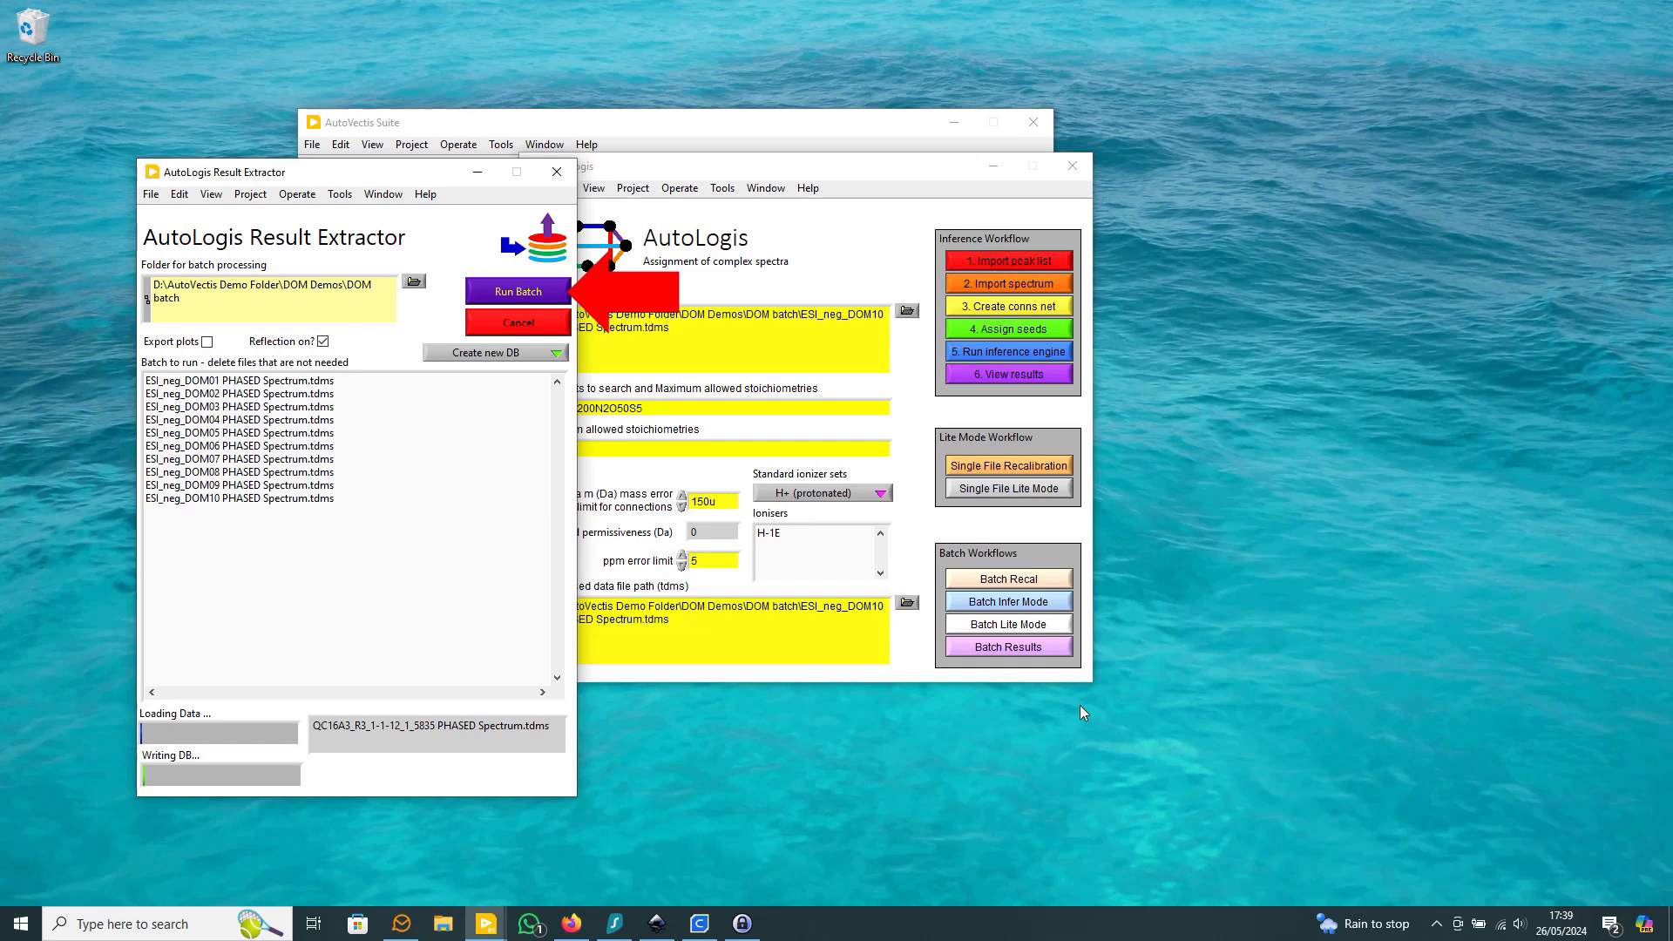
- Run the batch results extraction on the ten phased spectra, saving to a results database file in the DOM batch folder
click(510, 296)
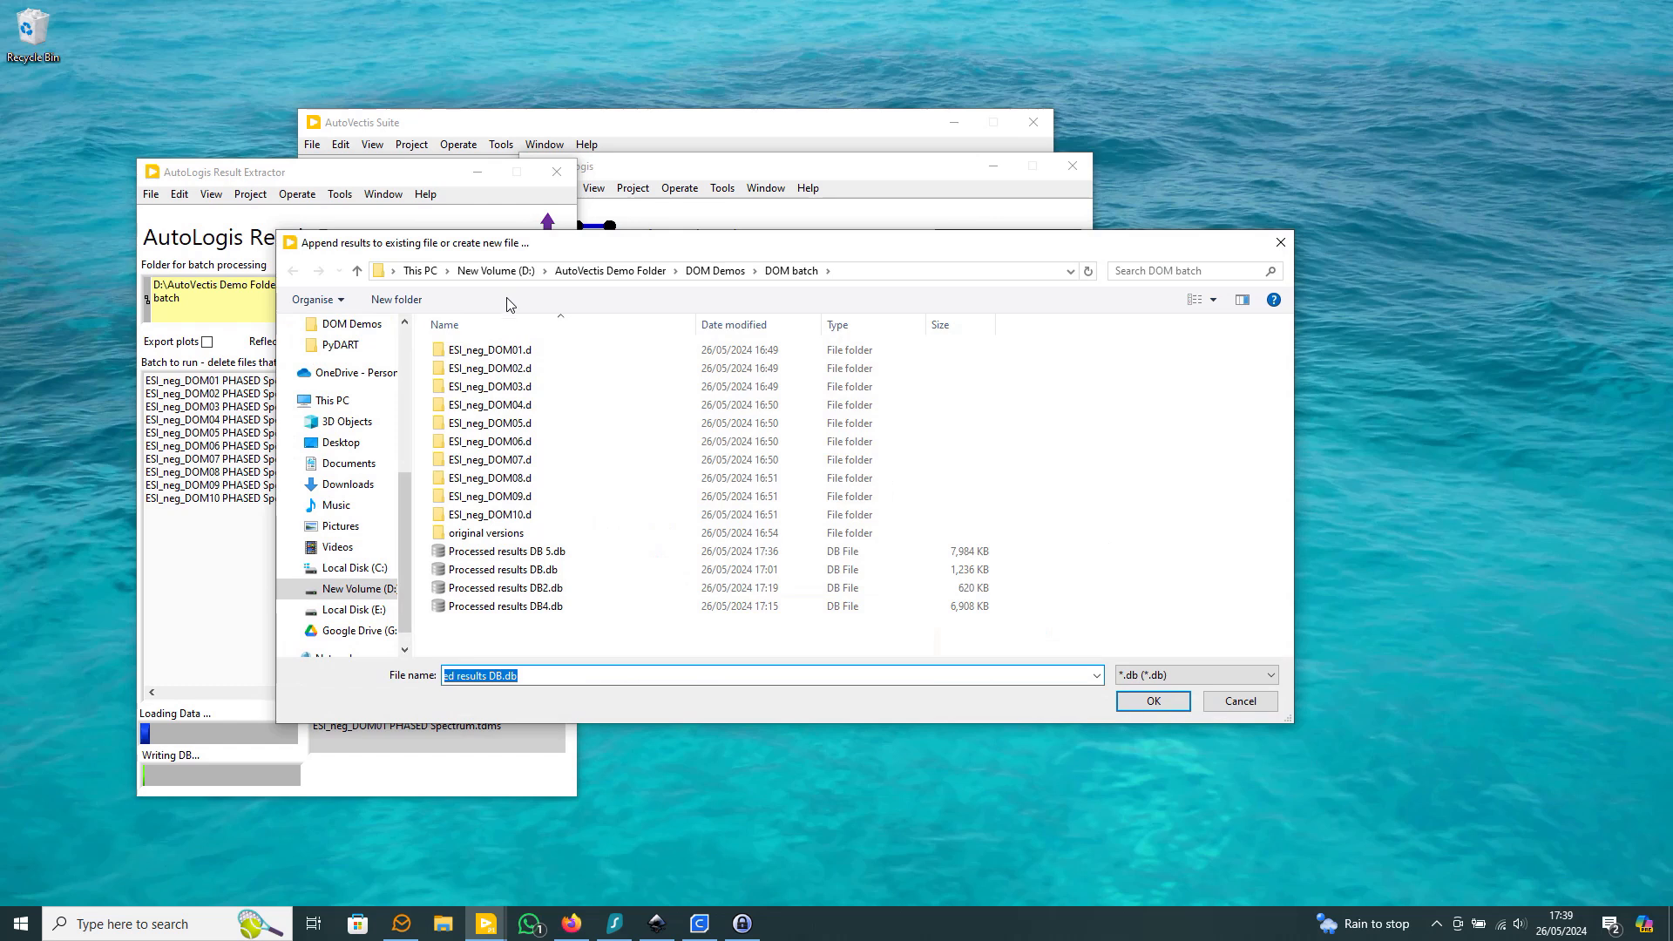
click(502, 674)
key(ctrl+a)
key(Return)
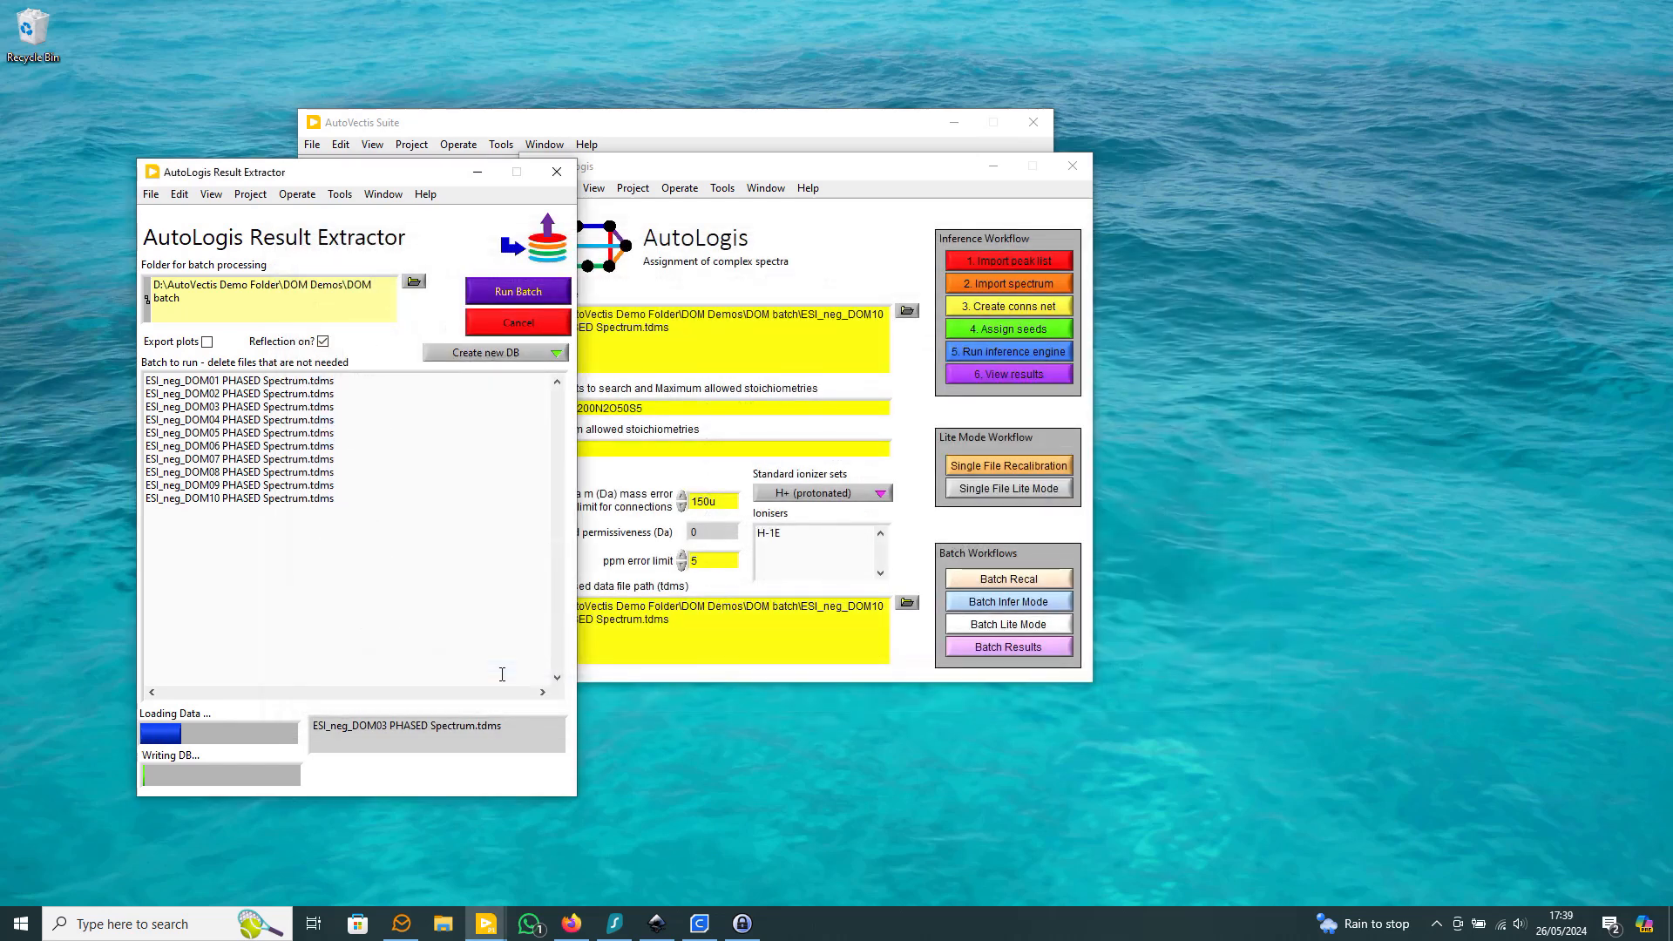